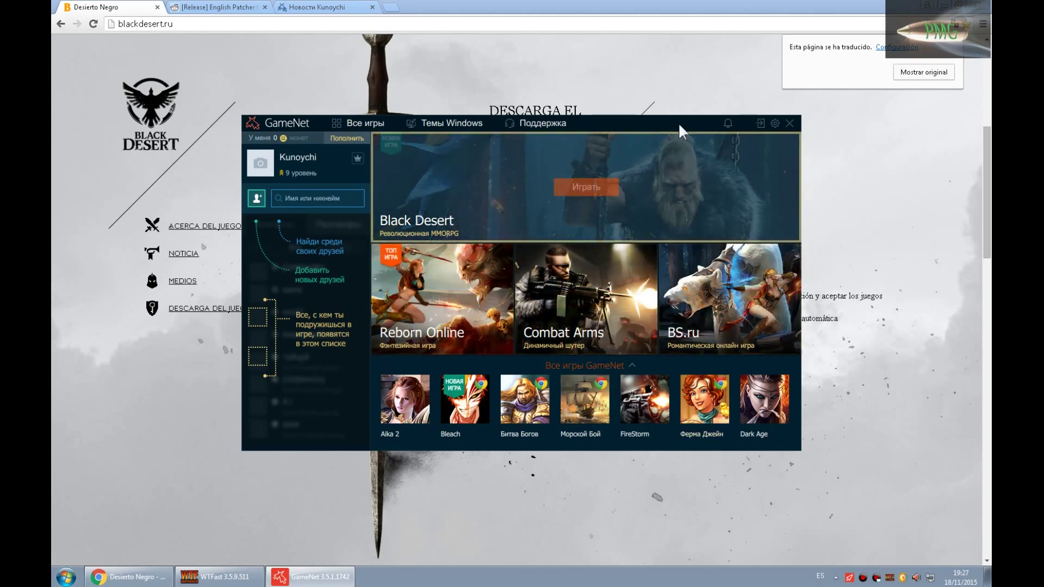
- Close the GameNet launcher window, look at its background options, and minimise the browser to show the desktop
{"action": "left_click", "coordinate": [789, 123]}
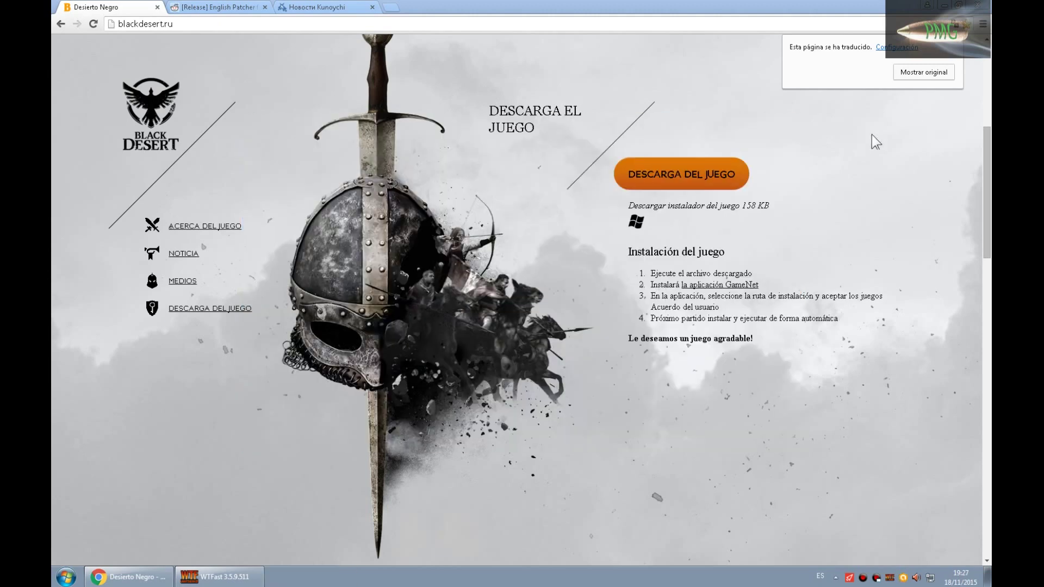
{"action": "right_click", "coordinate": [861, 577]}
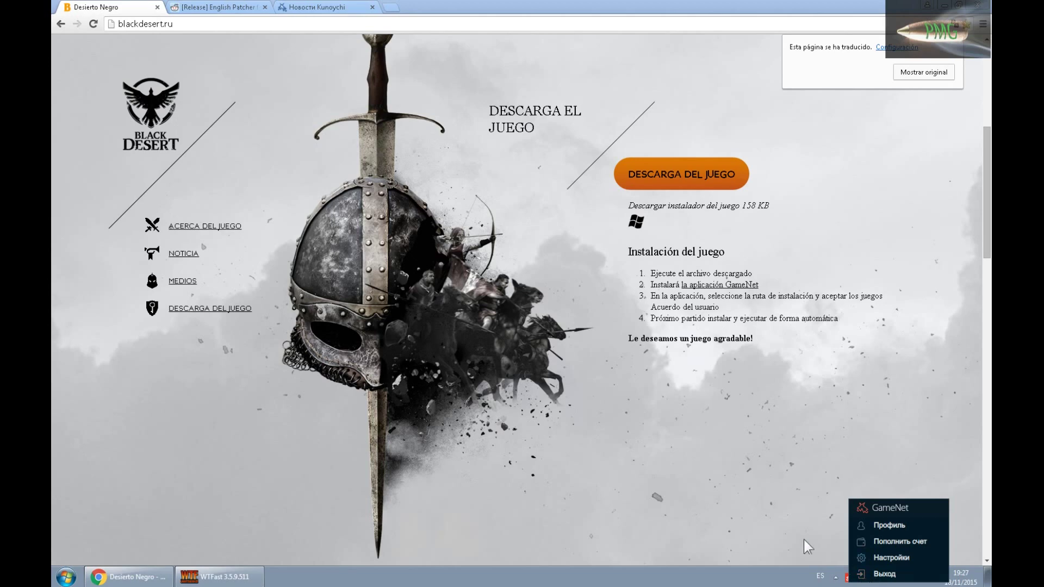
{"action": "left_click", "coordinate": [730, 526]}
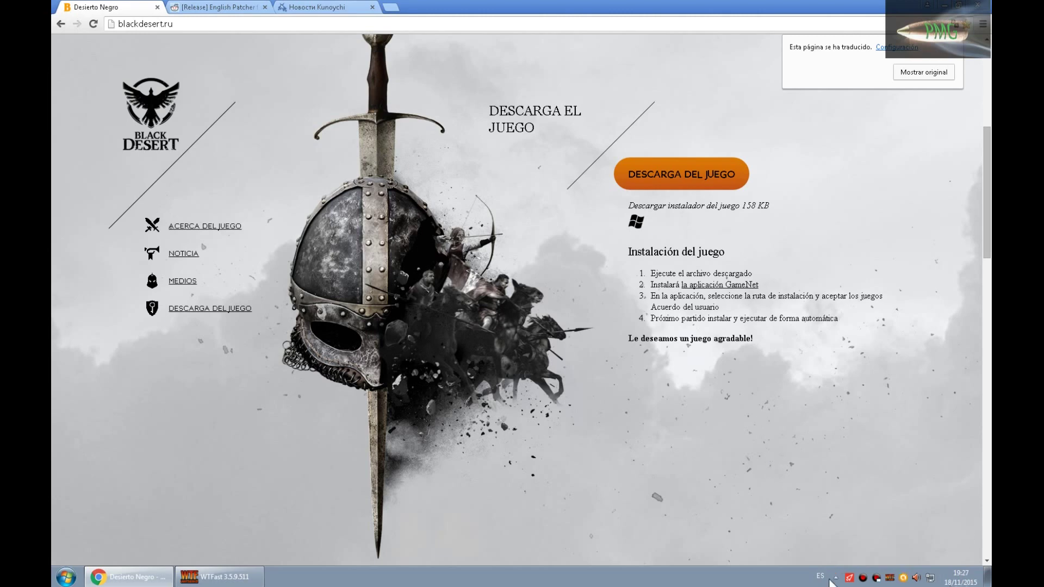
{"action": "left_click", "coordinate": [946, 5]}
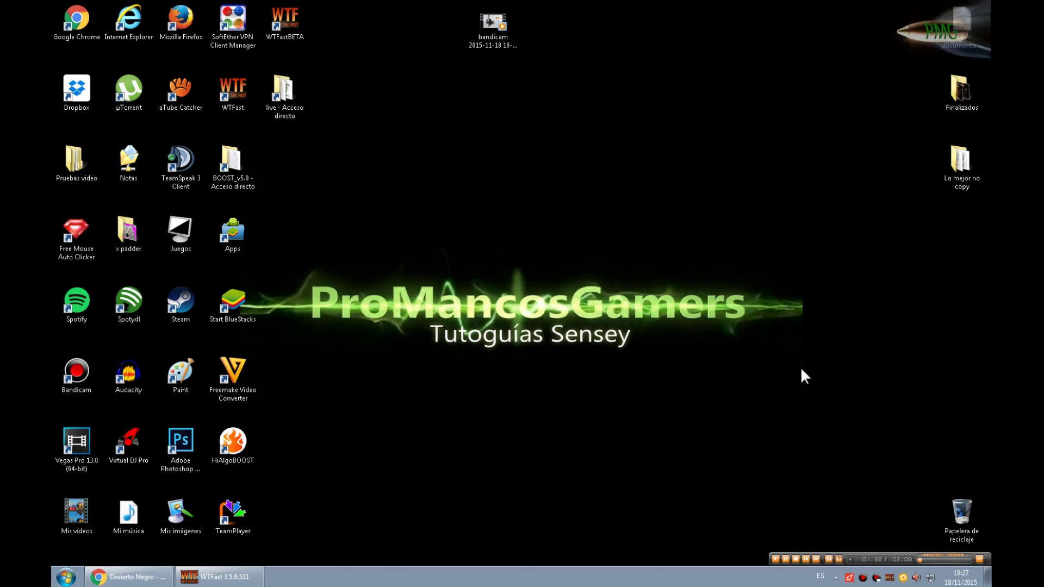
{"action": "left_click_drag", "start_coordinate": [282, 140], "coordinate": [381, 228]}
{"action": "left_click_drag", "start_coordinate": [323, 137], "coordinate": [577, 288]}
{"action": "left_click_drag", "start_coordinate": [278, 136], "coordinate": [575, 375]}
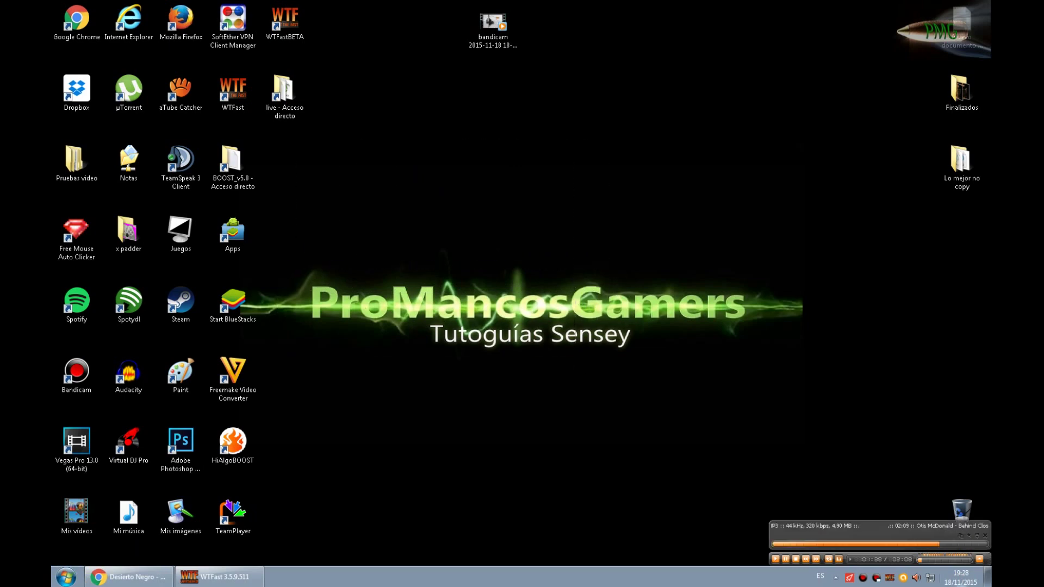
- Reopen the GameNet launcher that is running in the background
{"action": "left_click", "coordinate": [849, 580]}
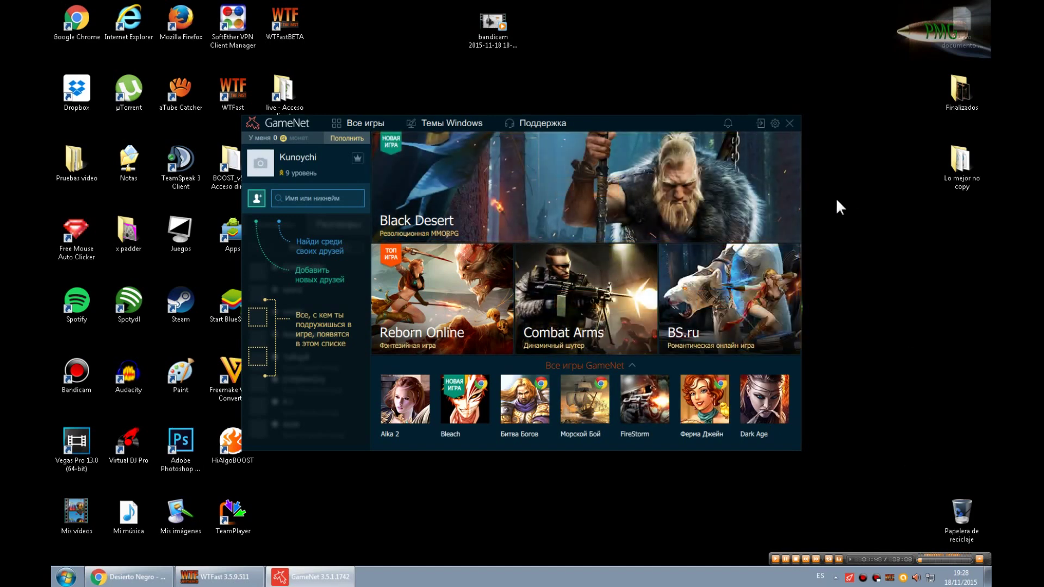
{"action": "mouse_move", "coordinate": [712, 197]}
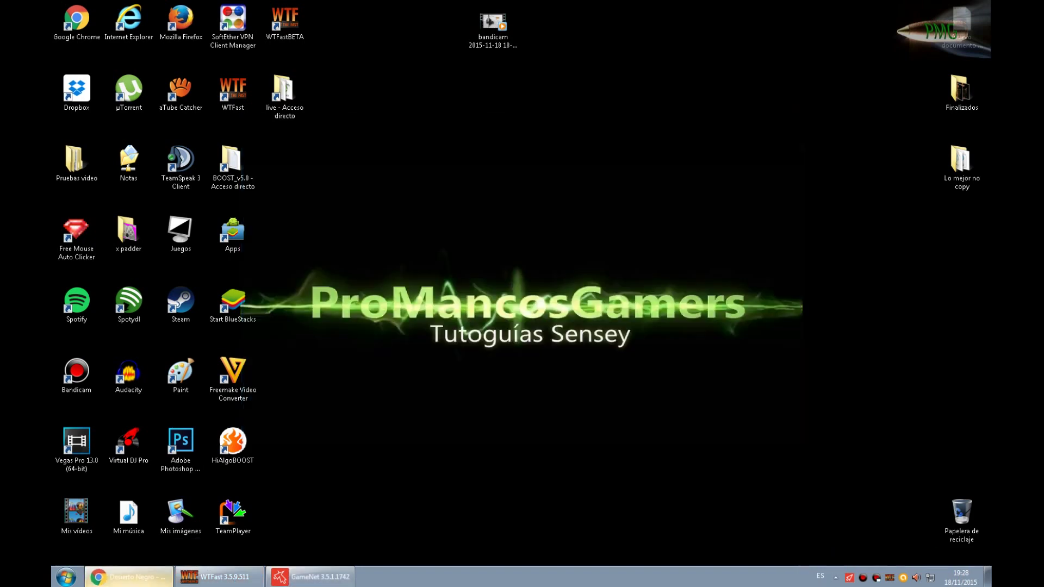
- Switch to Chrome and translate the GameNet news feed page into Spanish
{"action": "left_click", "coordinate": [168, 552]}
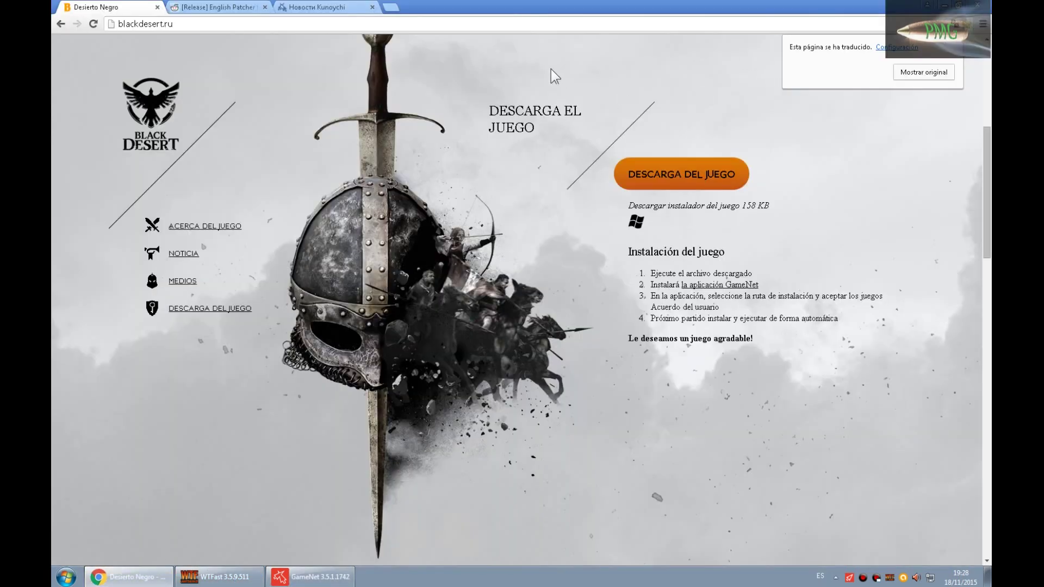
{"action": "left_click", "coordinate": [311, 7]}
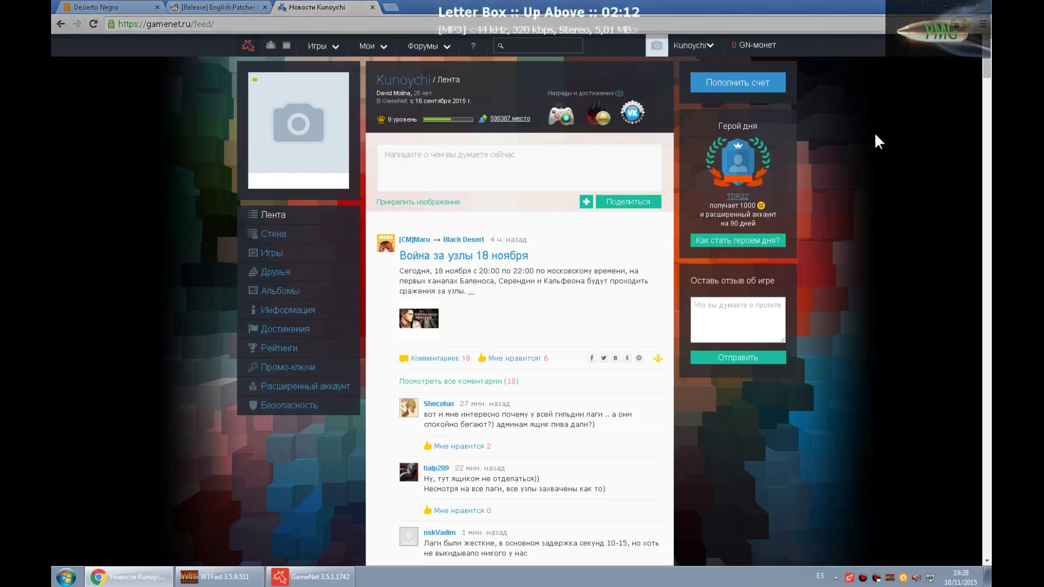
{"action": "right_click", "coordinate": [873, 132]}
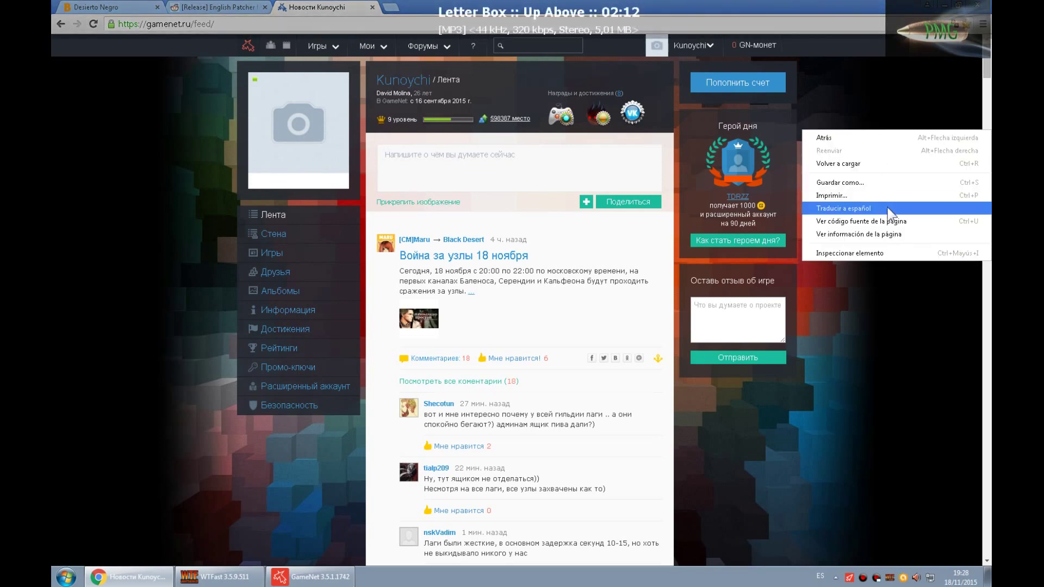
{"action": "left_click", "coordinate": [957, 208]}
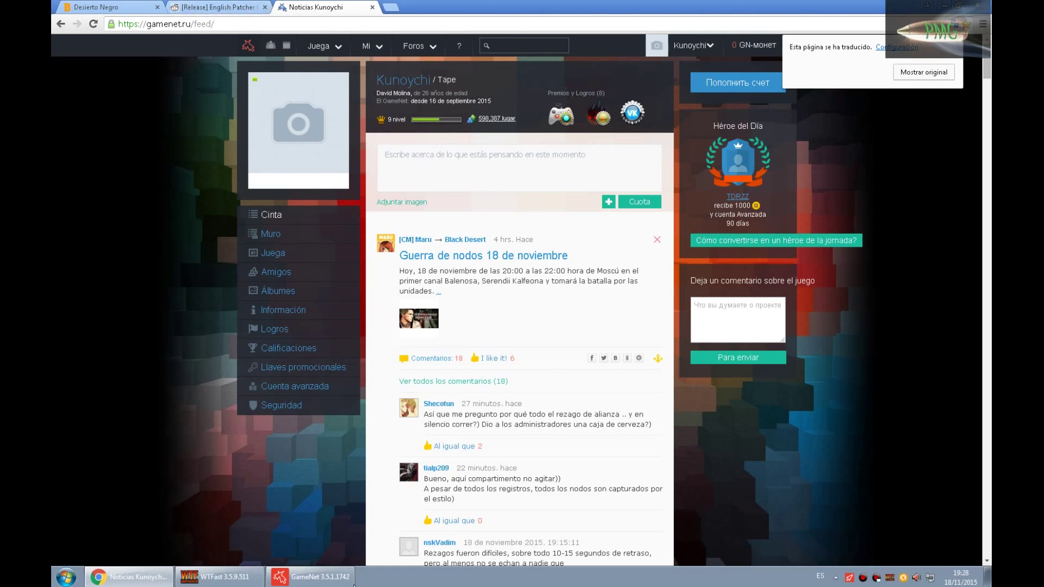
- Switch to the GameNet launcher and open the Black Desert game page
{"action": "left_click", "coordinate": [310, 577]}
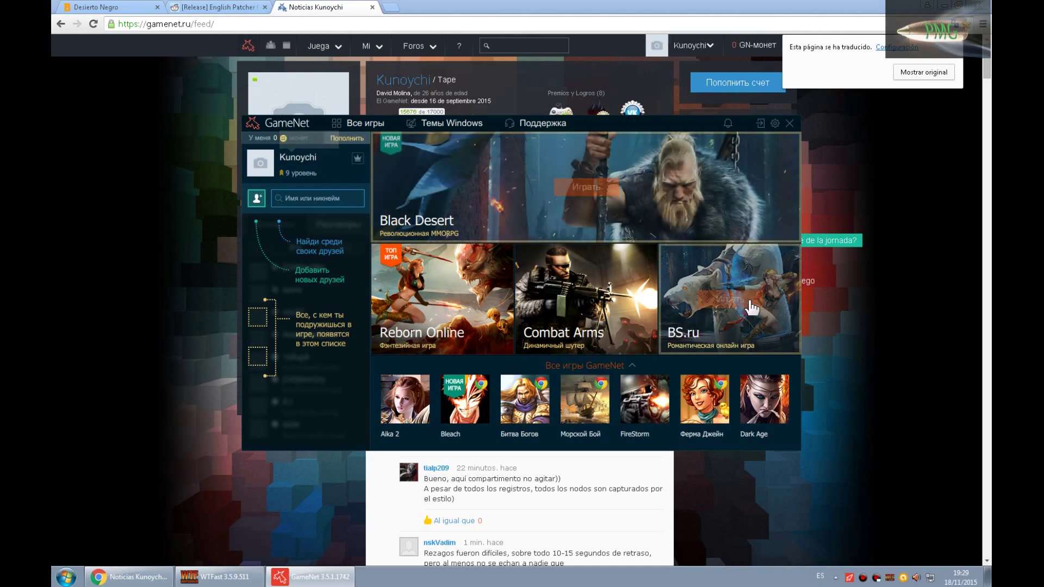
{"action": "mouse_move", "coordinate": [619, 209]}
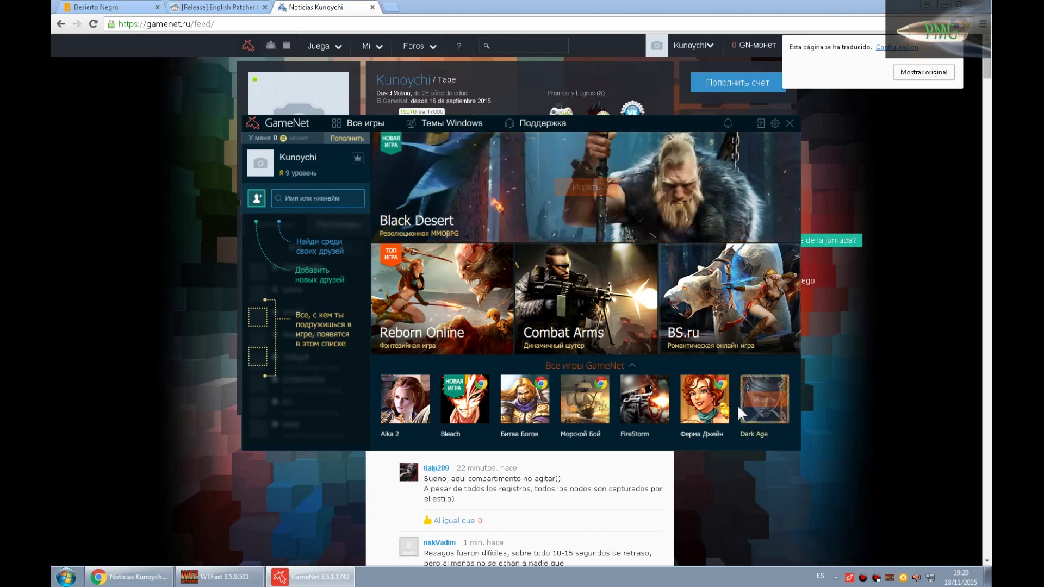
{"action": "left_click", "coordinate": [598, 192]}
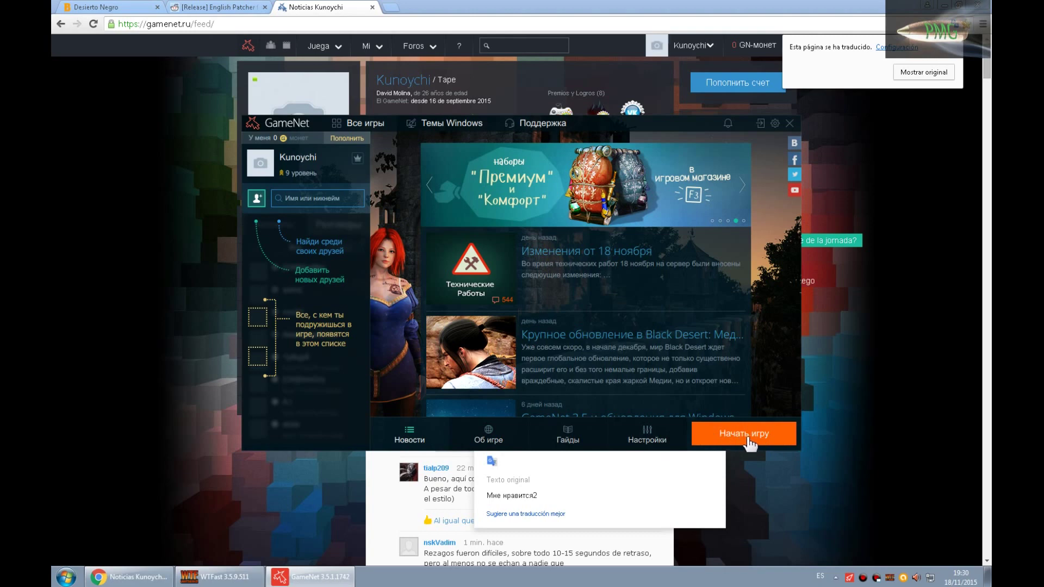
- Close the GameNet window and exit the launcher completely, including its background process
{"action": "left_click", "coordinate": [790, 126]}
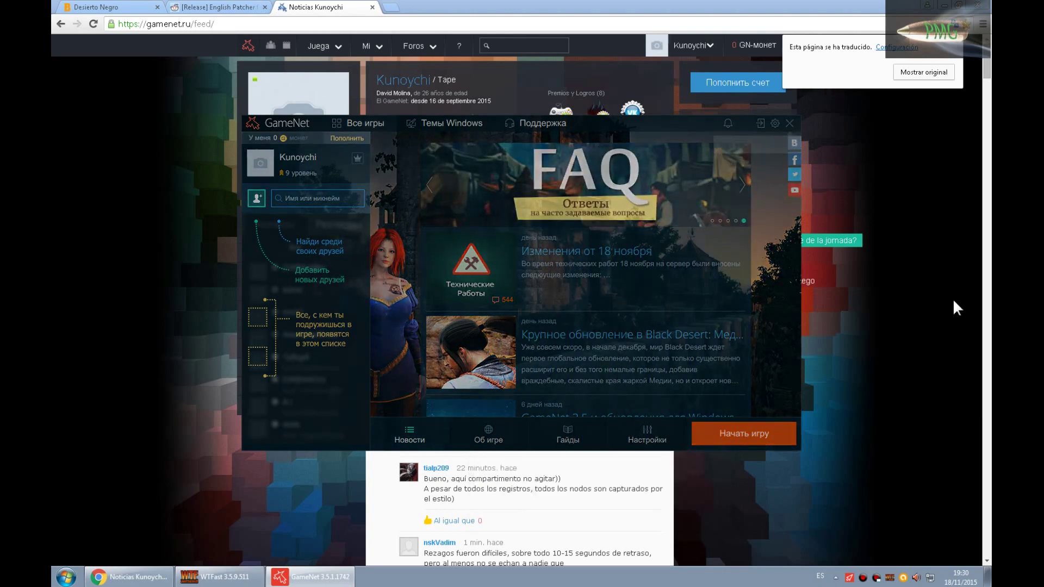
{"action": "right_click", "coordinate": [852, 578]}
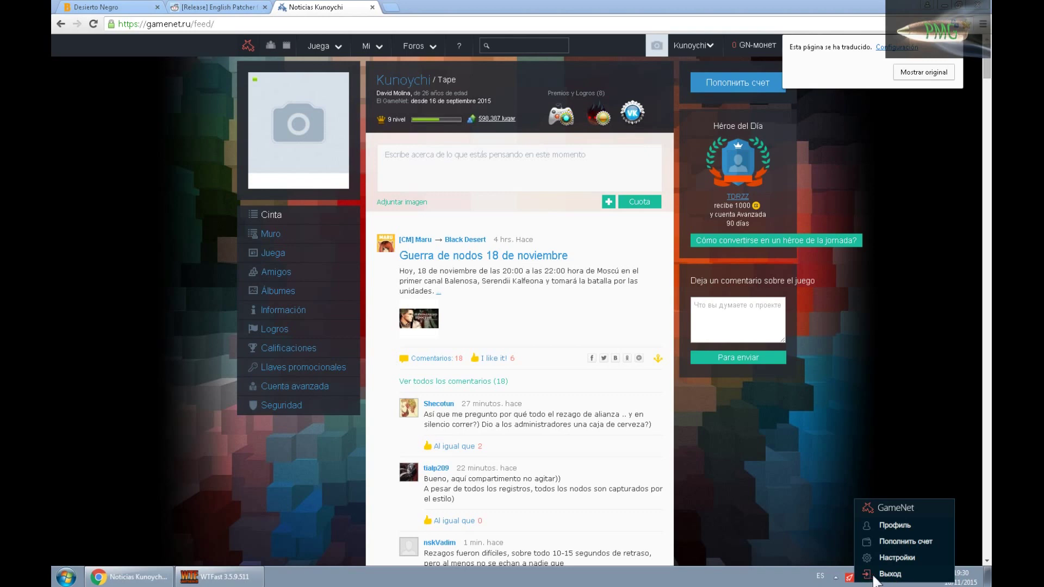
{"action": "left_click", "coordinate": [871, 575]}
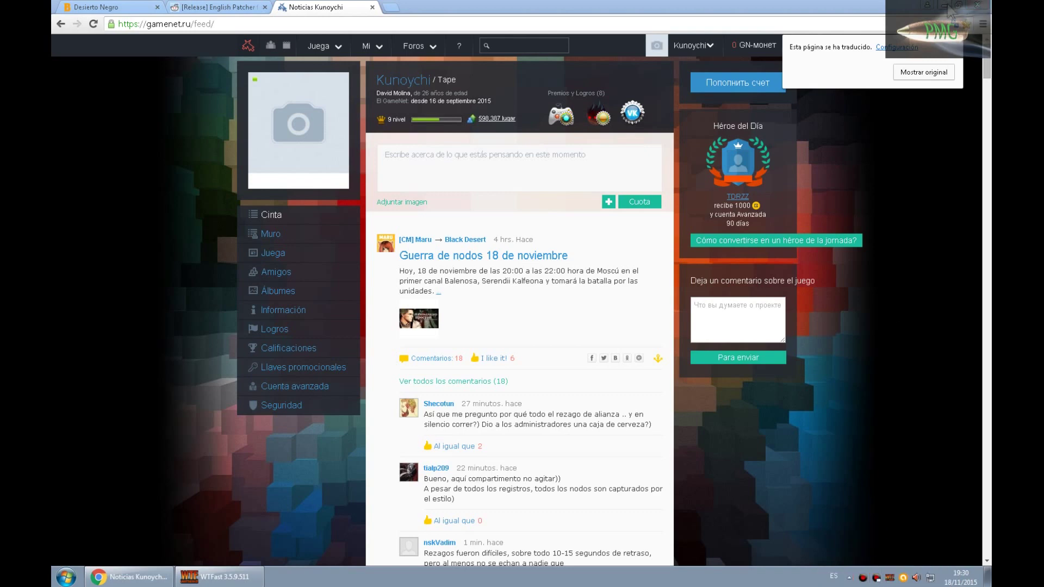
- Minimise the browser, switch to WTFast and start a new game, agreeing to close the current connection
{"action": "left_click", "coordinate": [944, 5]}
{"action": "left_click", "coordinate": [217, 576]}
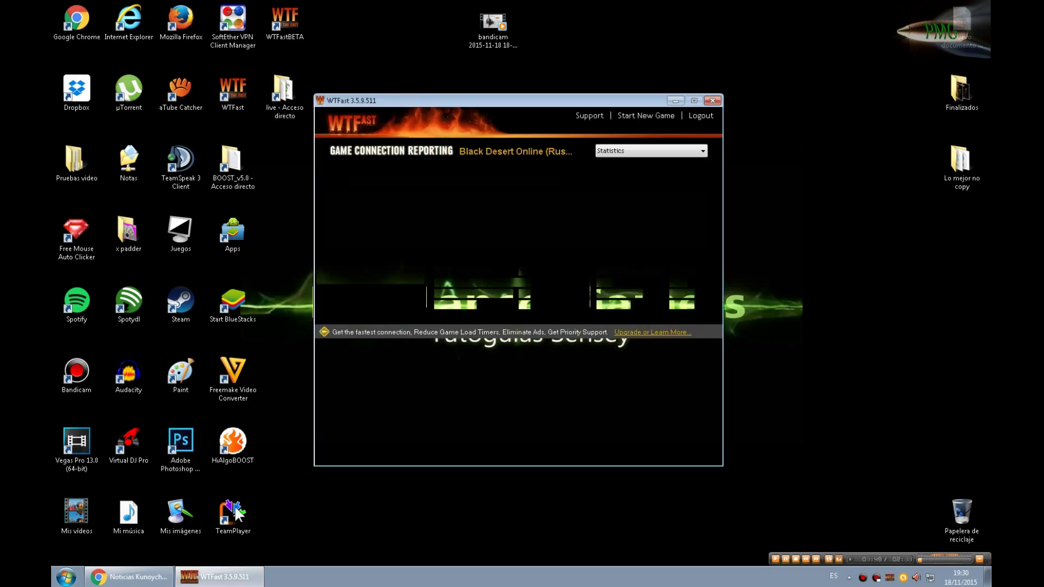
{"action": "left_click", "coordinate": [642, 119]}
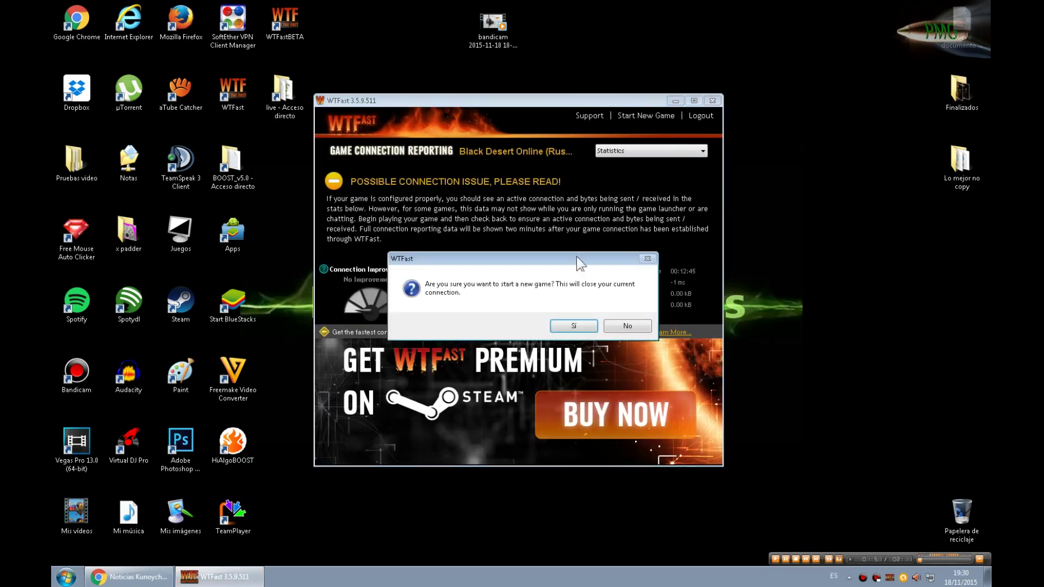
{"action": "left_click", "coordinate": [576, 328]}
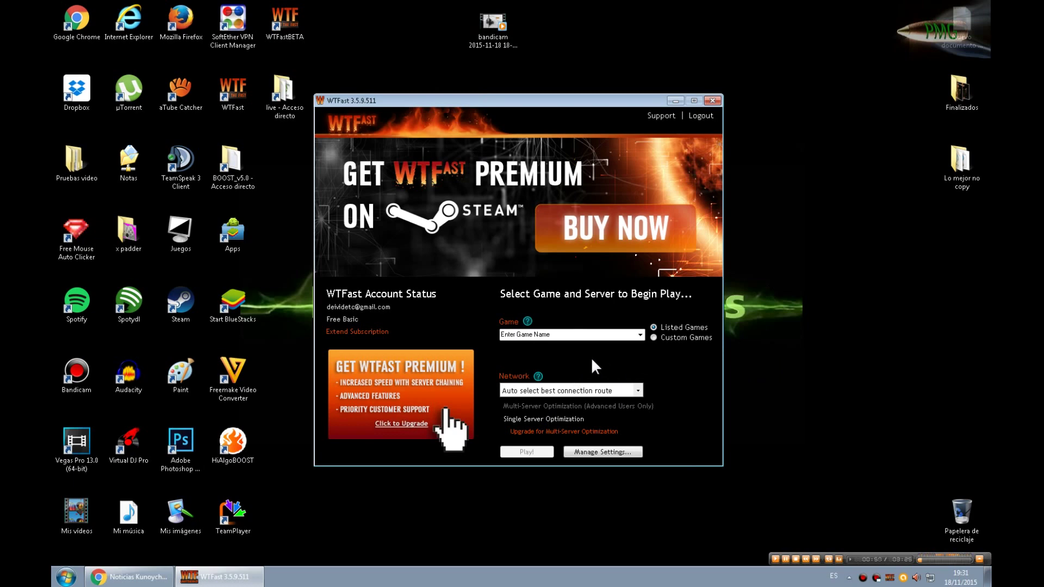
- Search the listed games for "black desert" and choose Black Desert Online (Russia)
{"action": "left_click", "coordinate": [606, 337]}
{"action": "type", "text": "black desert"}
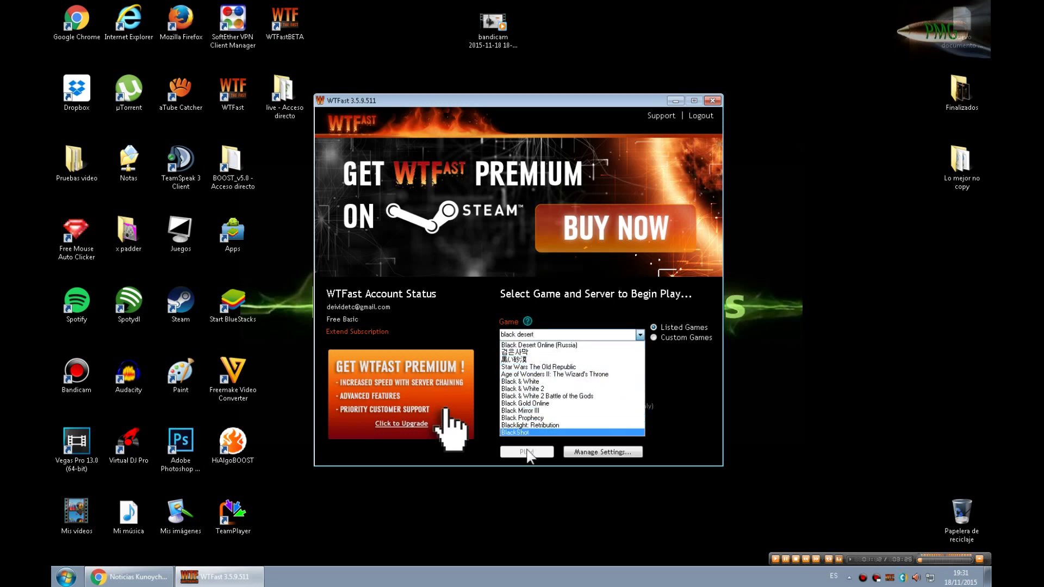
{"action": "left_click", "coordinate": [556, 346]}
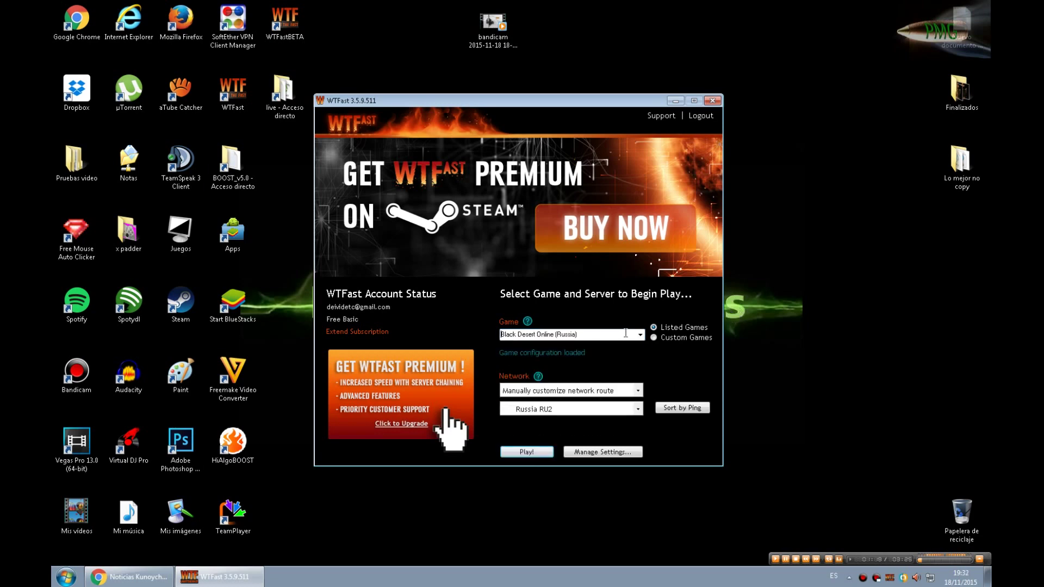
- Switch the network setting to Auto select best connection route, and back to Manually customize network route
{"action": "left_click", "coordinate": [630, 391]}
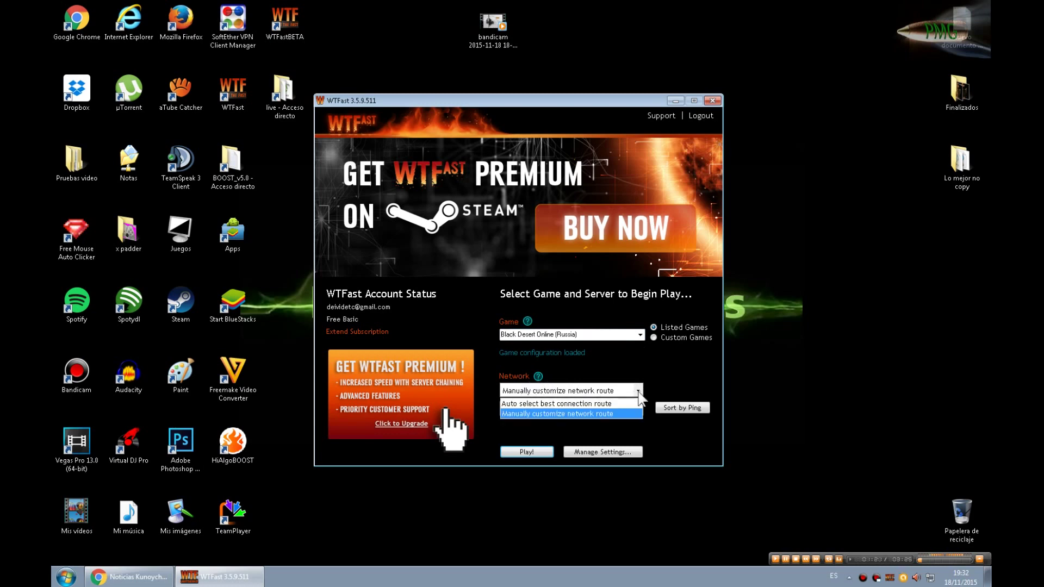
{"action": "left_click", "coordinate": [568, 406]}
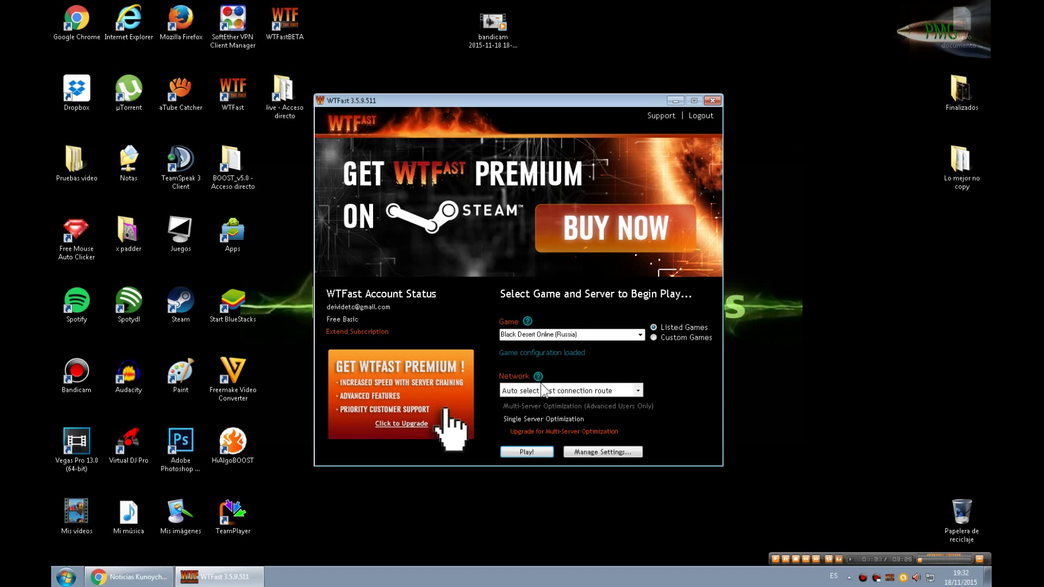
{"action": "left_click", "coordinate": [637, 390]}
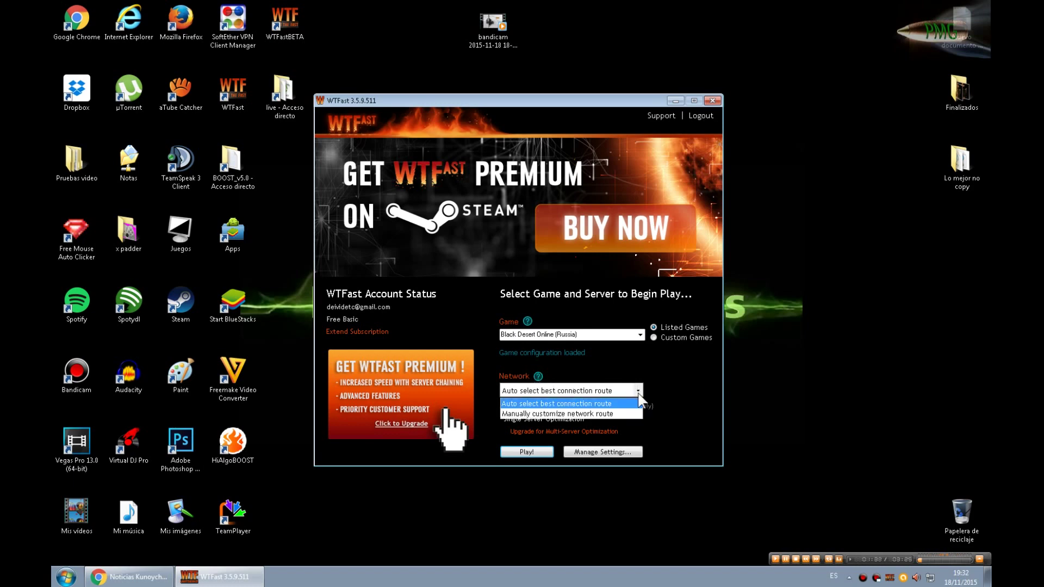
{"action": "left_click", "coordinate": [569, 415]}
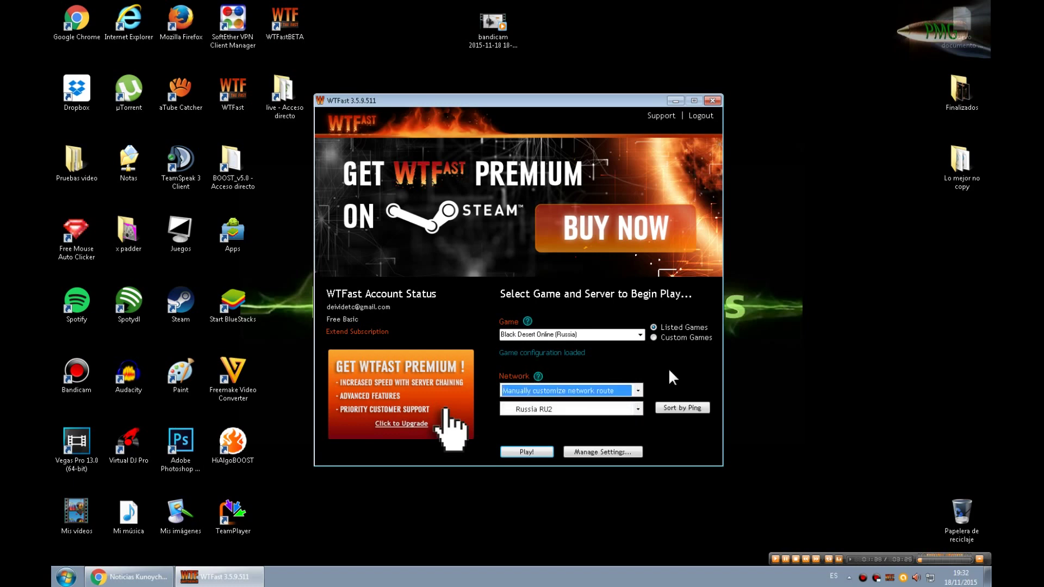
{"action": "left_click", "coordinate": [637, 408]}
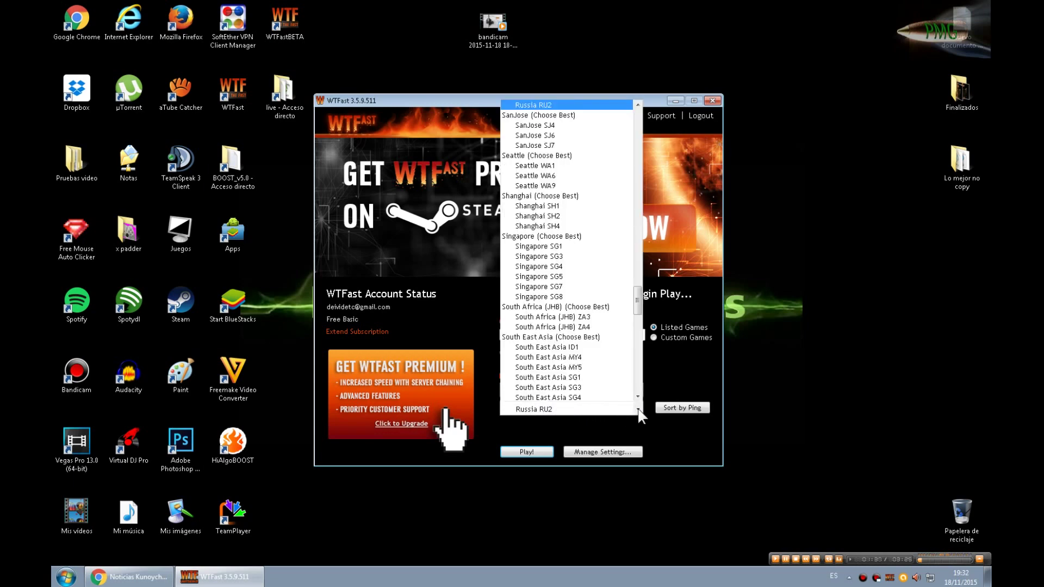
{"action": "scroll", "coordinate": [605, 189], "scroll_direction": "up", "scroll_amount": 15}
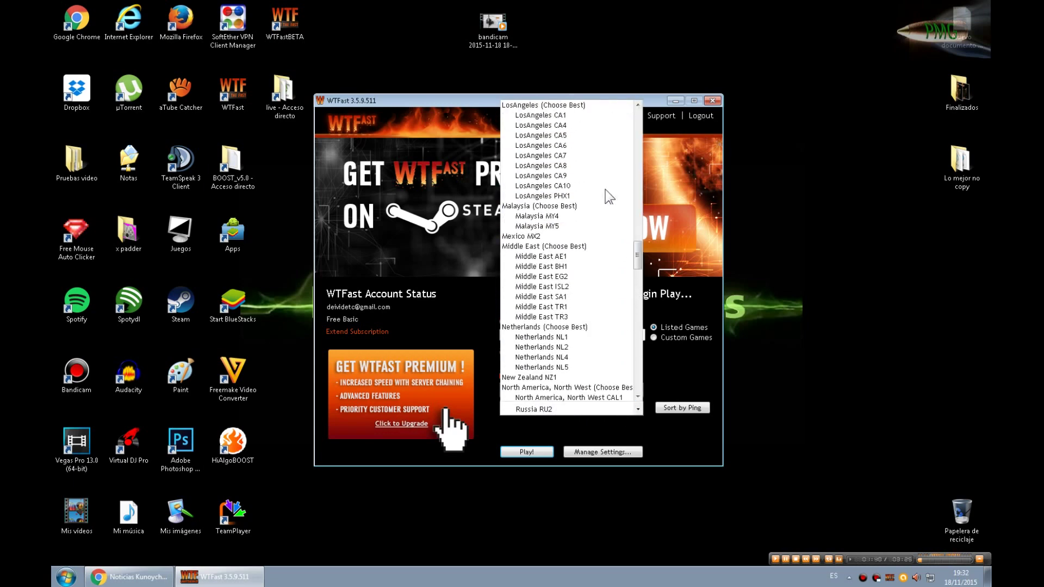
{"action": "left_click", "coordinate": [697, 361]}
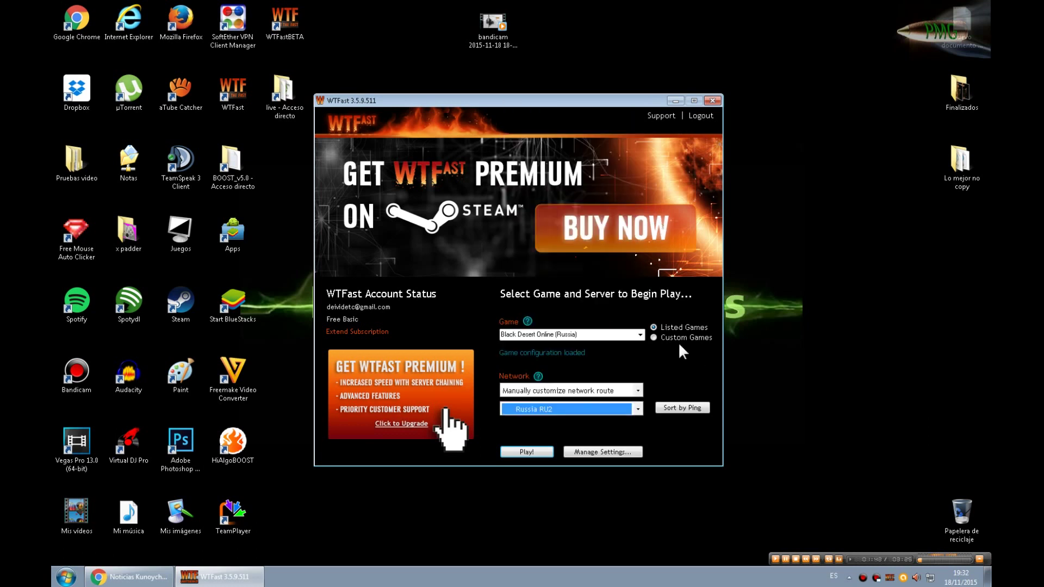
- Look through the available servers and select Russia RU2 for the manual network route
{"action": "left_click", "coordinate": [638, 408]}
{"action": "scroll", "coordinate": [552, 163], "scroll_direction": "up", "scroll_amount": 20}
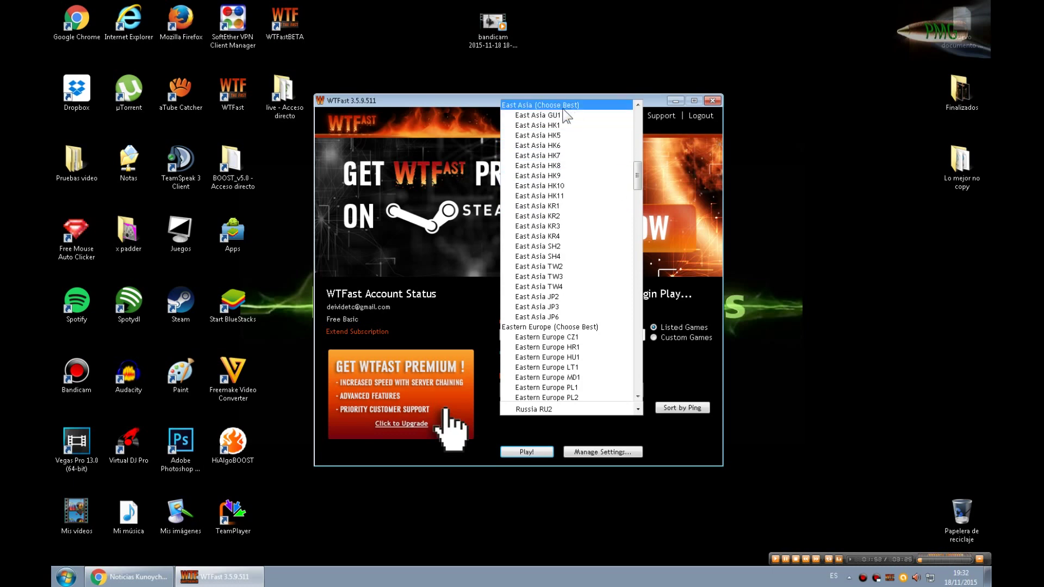
{"action": "scroll", "coordinate": [560, 139], "scroll_direction": "down", "scroll_amount": 3}
{"action": "scroll", "coordinate": [573, 239], "scroll_direction": "down", "scroll_amount": 5}
{"action": "scroll", "coordinate": [579, 190], "scroll_direction": "down", "scroll_amount": 1}
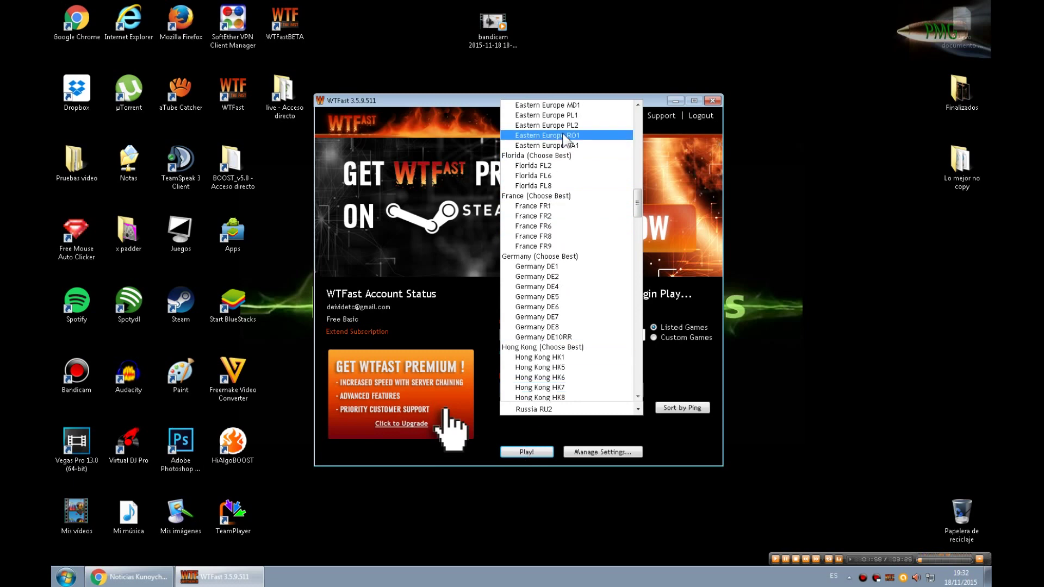
{"action": "scroll", "coordinate": [566, 160], "scroll_direction": "up", "scroll_amount": 13}
{"action": "scroll", "coordinate": [568, 183], "scroll_direction": "down", "scroll_amount": 20}
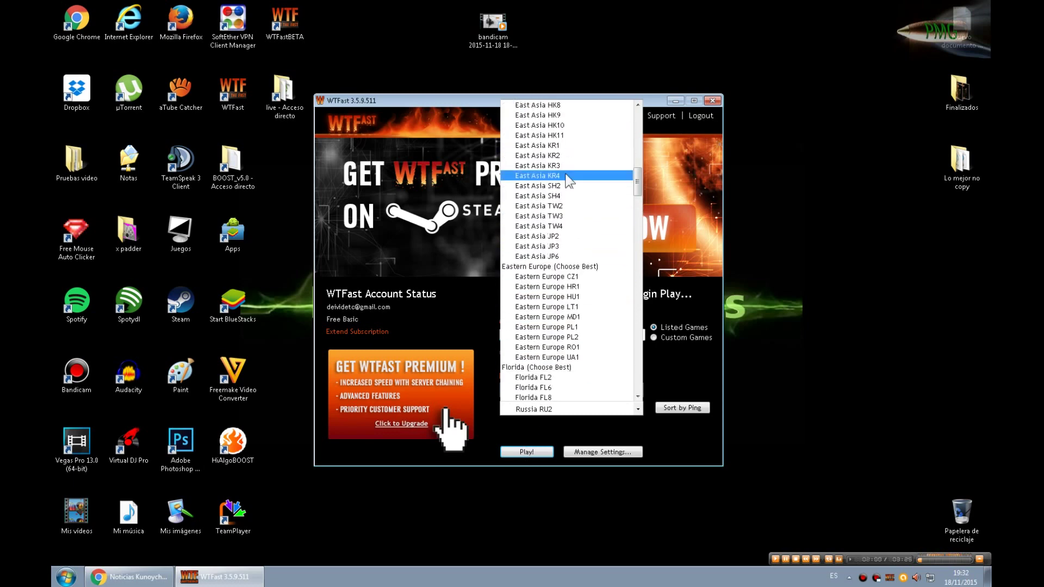
{"action": "scroll", "coordinate": [568, 177], "scroll_direction": "down", "scroll_amount": 20}
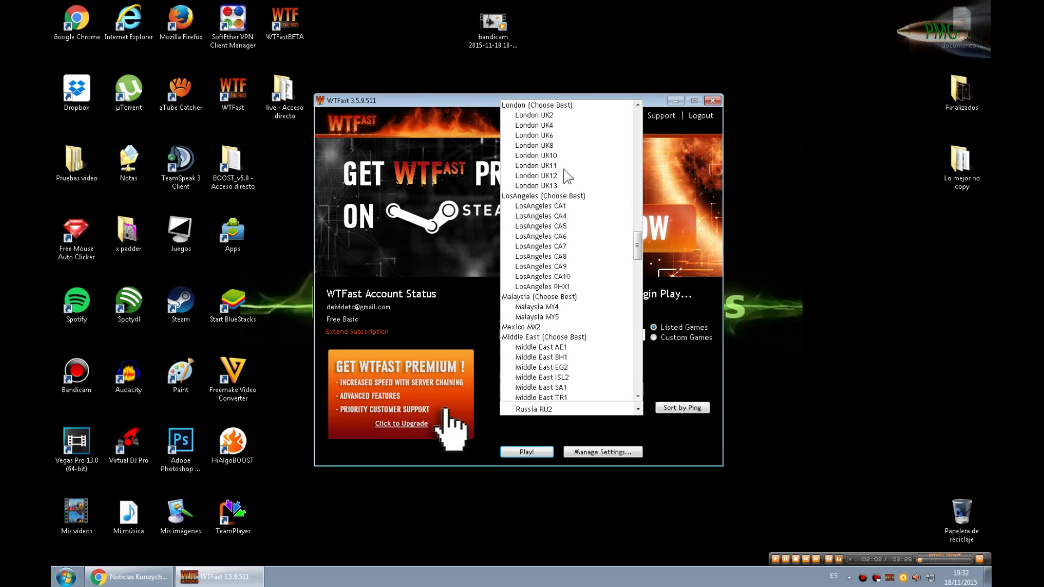
{"action": "scroll", "coordinate": [565, 177], "scroll_direction": "down", "scroll_amount": 2}
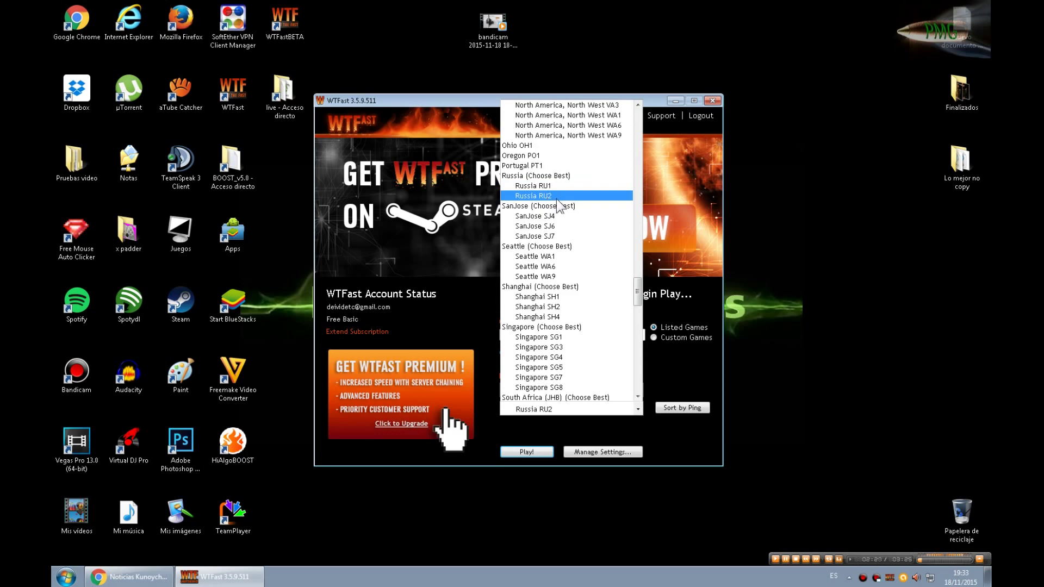
{"action": "left_click", "coordinate": [556, 196]}
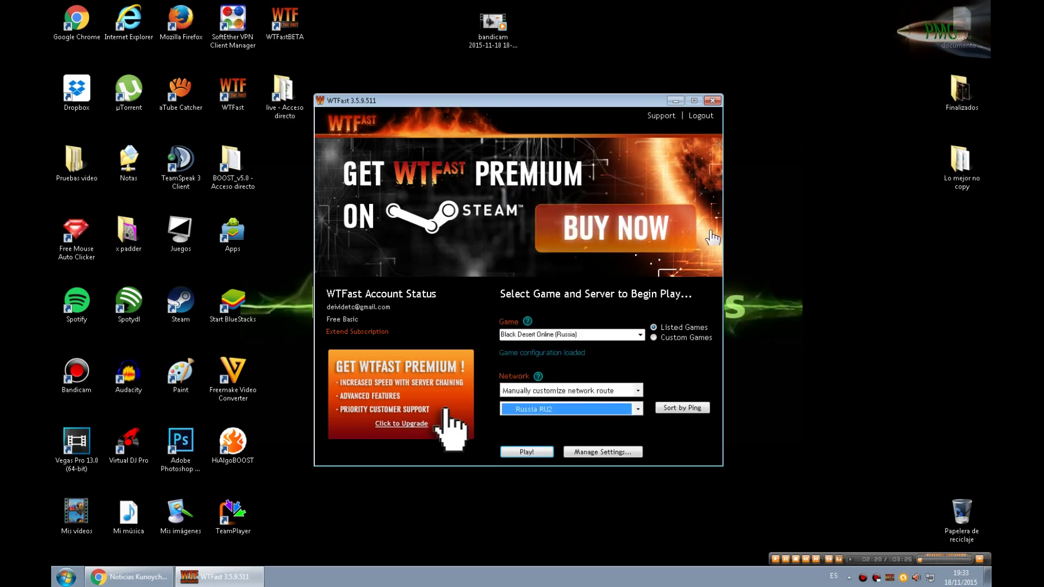
- Start the WTFast connection and launch Black Desert from the GameNet launcher
{"action": "left_click", "coordinate": [521, 451]}
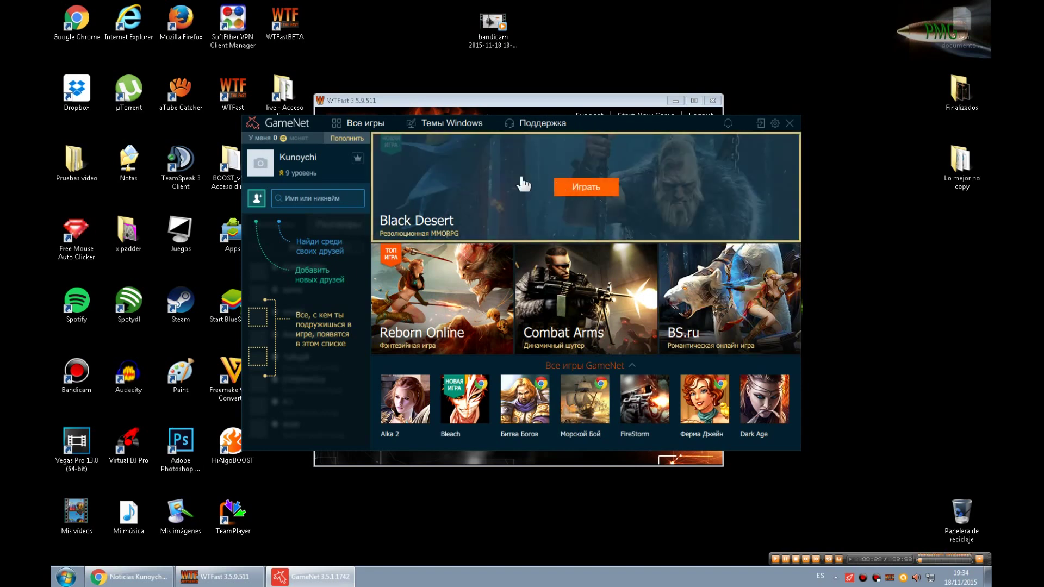
{"action": "left_click", "coordinate": [635, 178]}
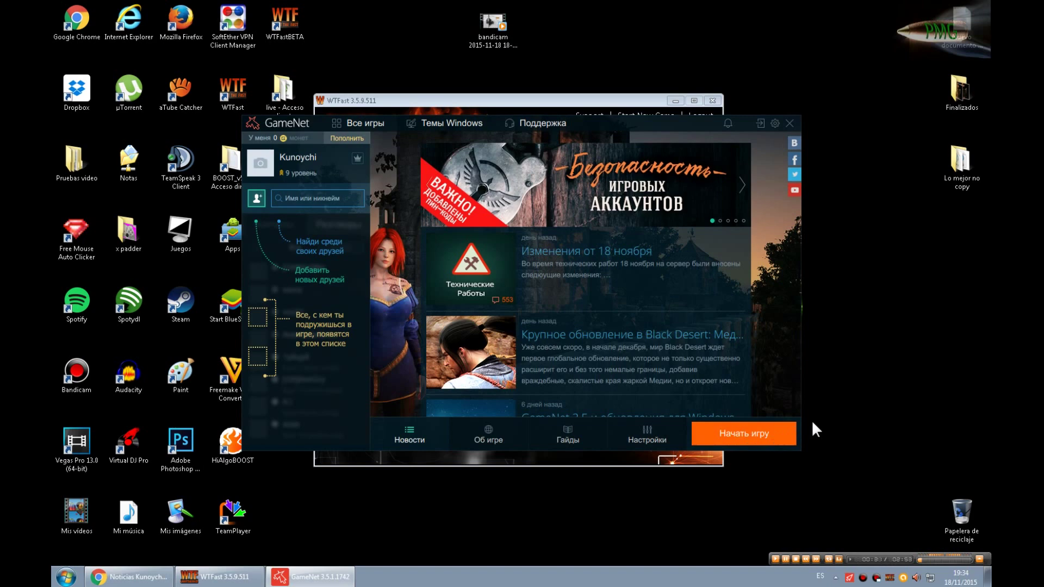
{"action": "left_click", "coordinate": [753, 434]}
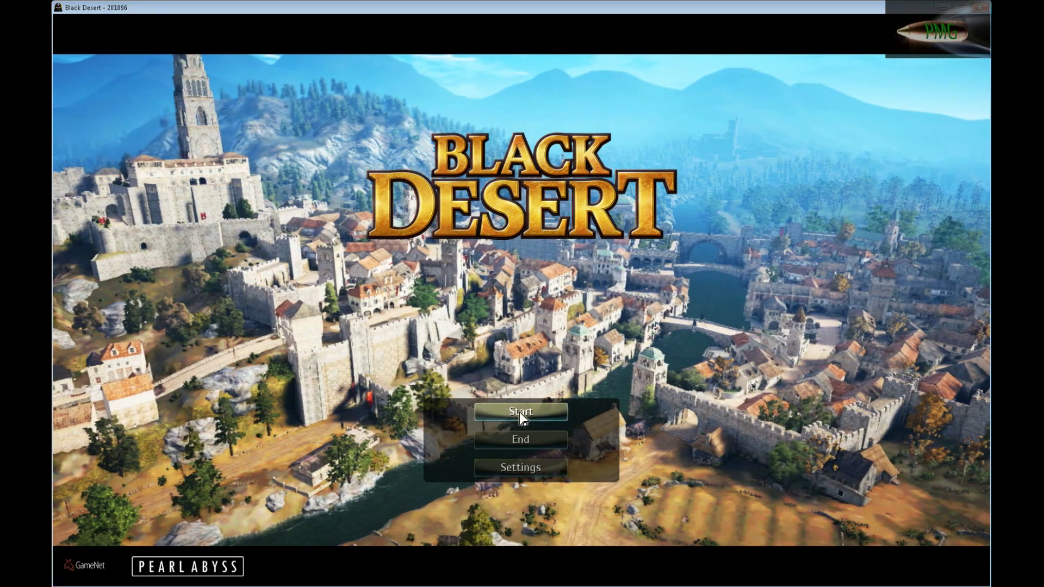
- Minimise the game, GameNet and WTFast, and switch to the English Patcher reddit page in the Chrome browser
{"action": "left_click", "coordinate": [944, 8]}
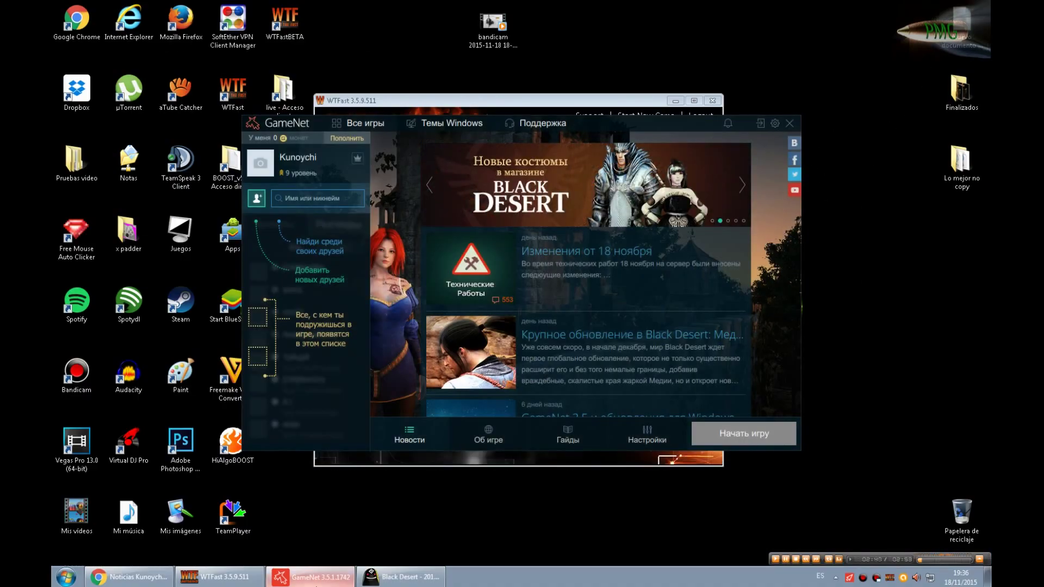
{"action": "left_click", "coordinate": [760, 123]}
{"action": "left_click", "coordinate": [676, 102]}
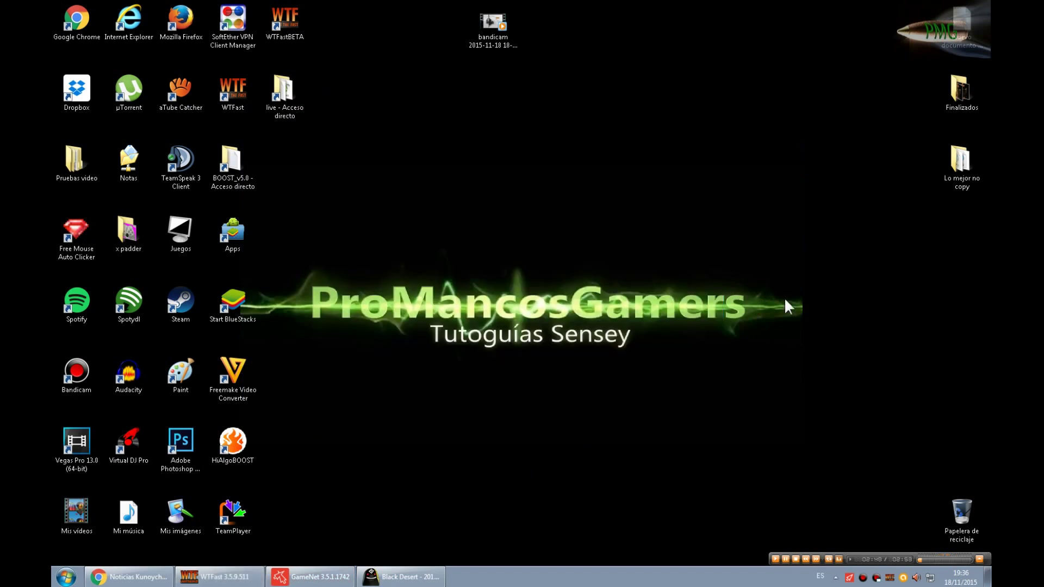
{"action": "key", "text": "alt+Tab"}
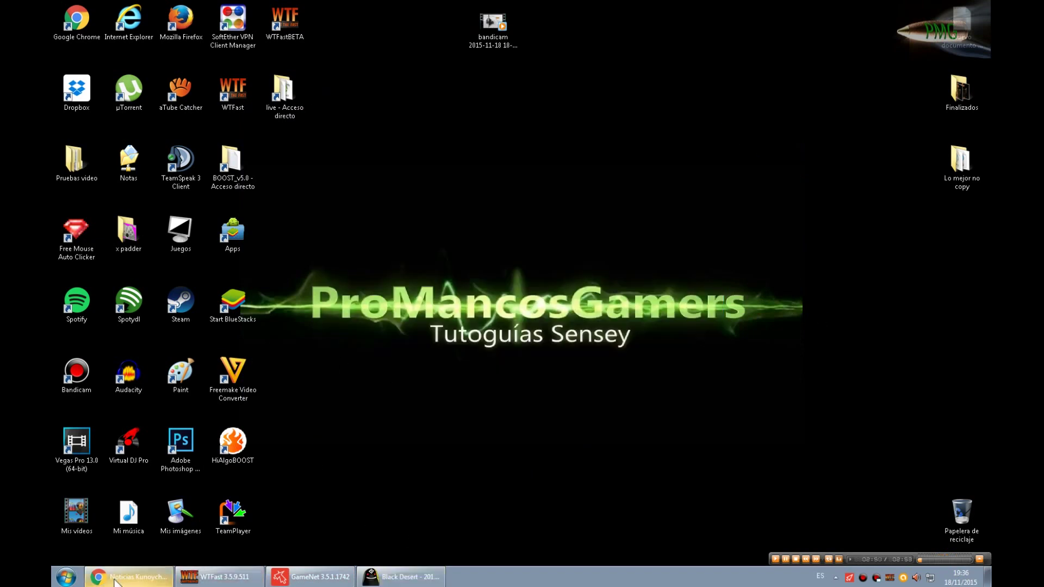
{"action": "left_click", "coordinate": [212, 7]}
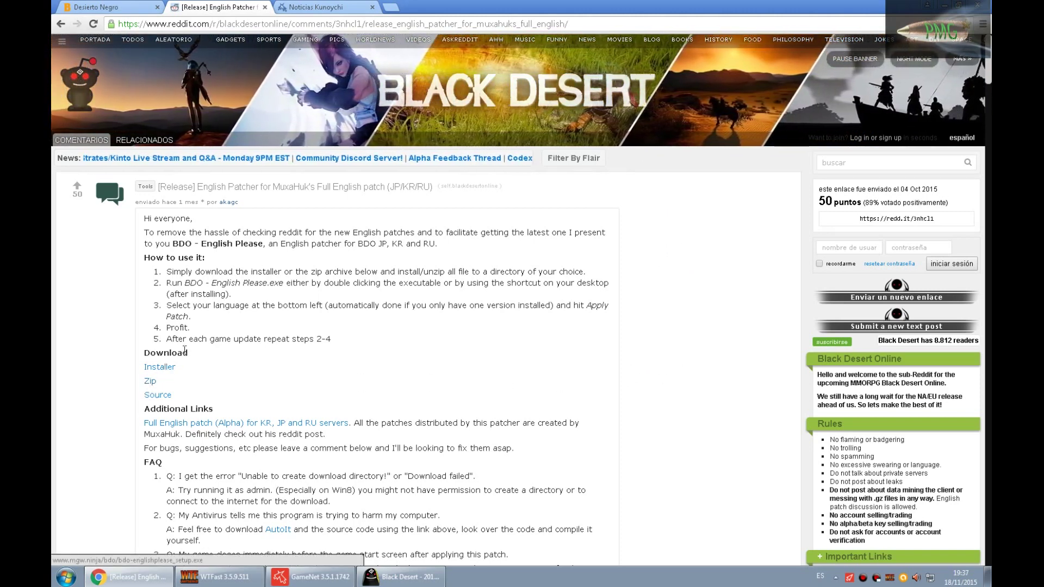
- Download the Zip version of the English patcher and set files of this type to always open
{"action": "left_click", "coordinate": [150, 383]}
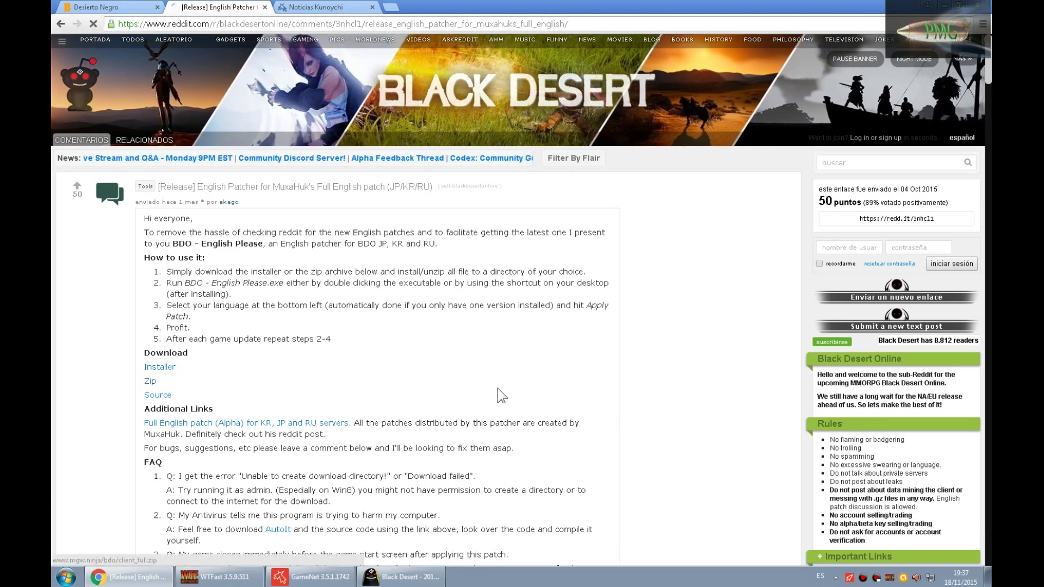
{"action": "left_click", "coordinate": [164, 552]}
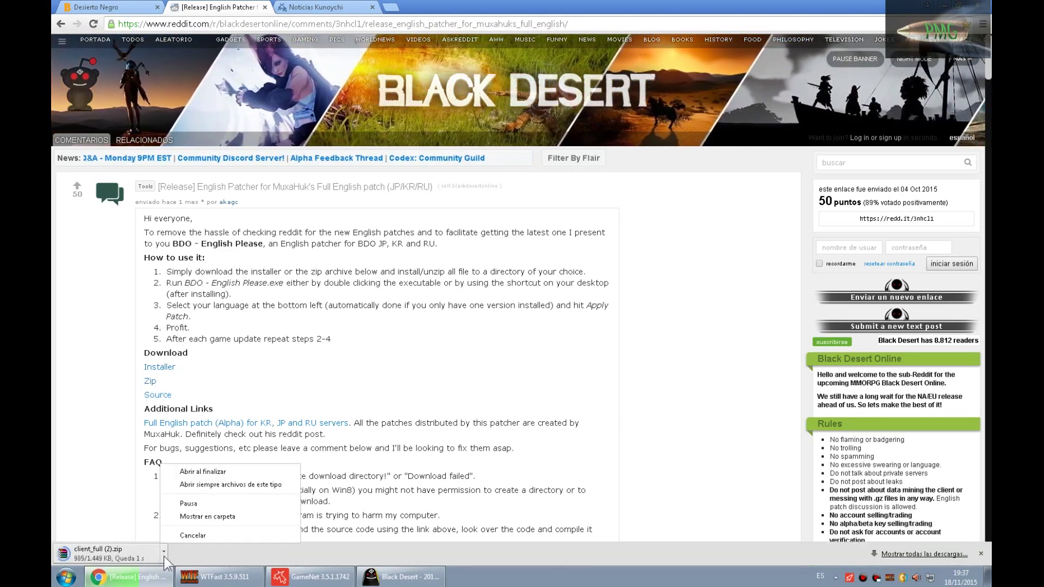
{"action": "left_click", "coordinate": [213, 485]}
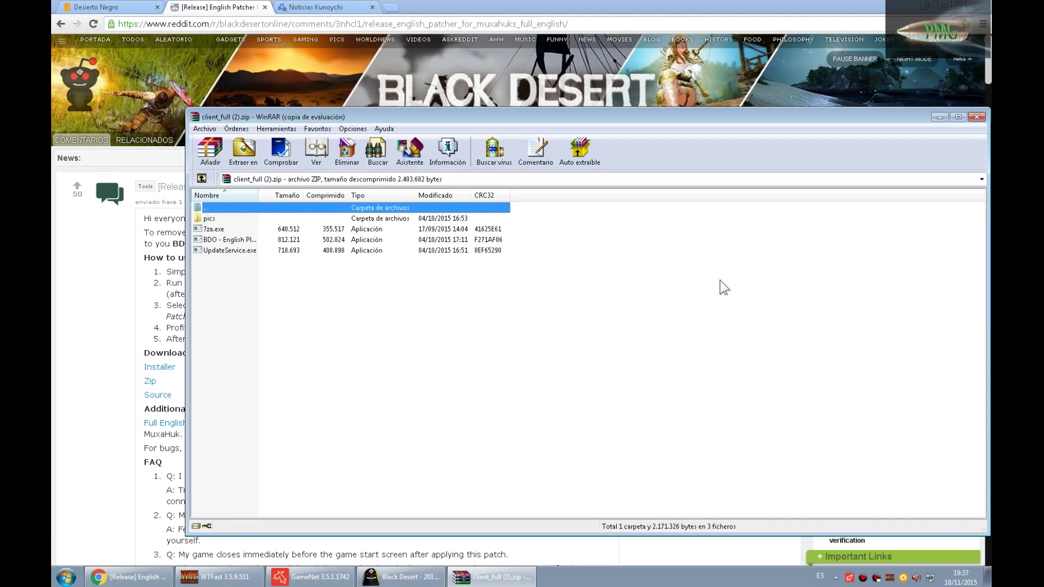
{"action": "left_click_drag", "start_coordinate": [623, 224], "coordinate": [388, 270]}
{"action": "right_click", "coordinate": [406, 243]}
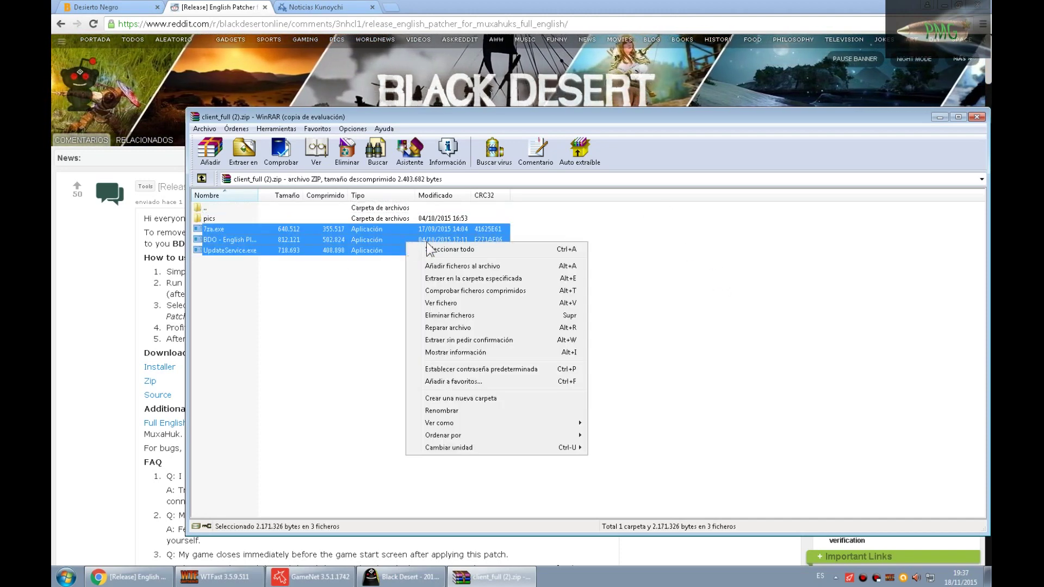
{"action": "left_click", "coordinate": [490, 278]}
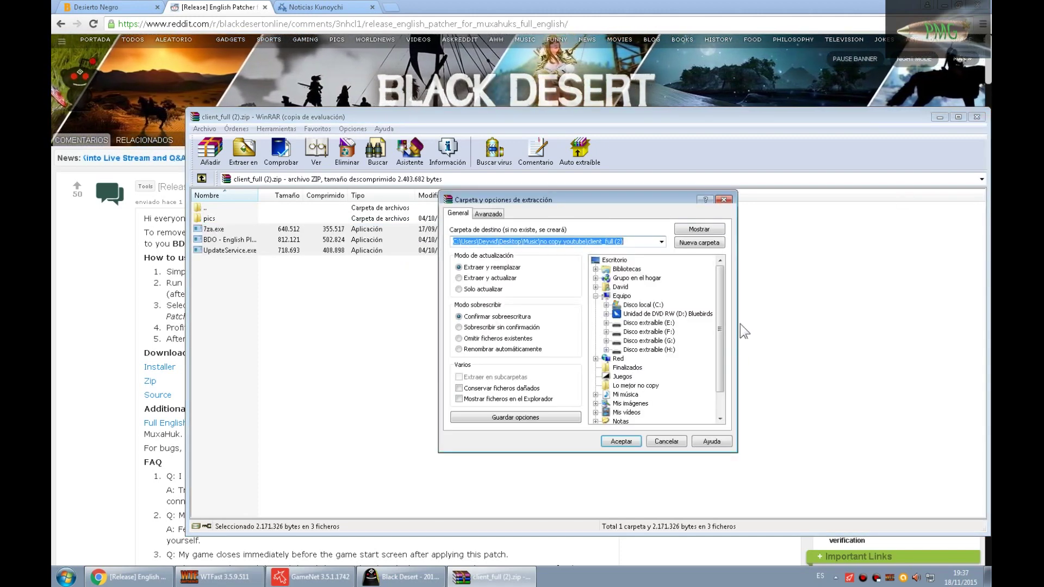
{"action": "scroll", "coordinate": [726, 333], "scroll_direction": "down", "scroll_amount": 1}
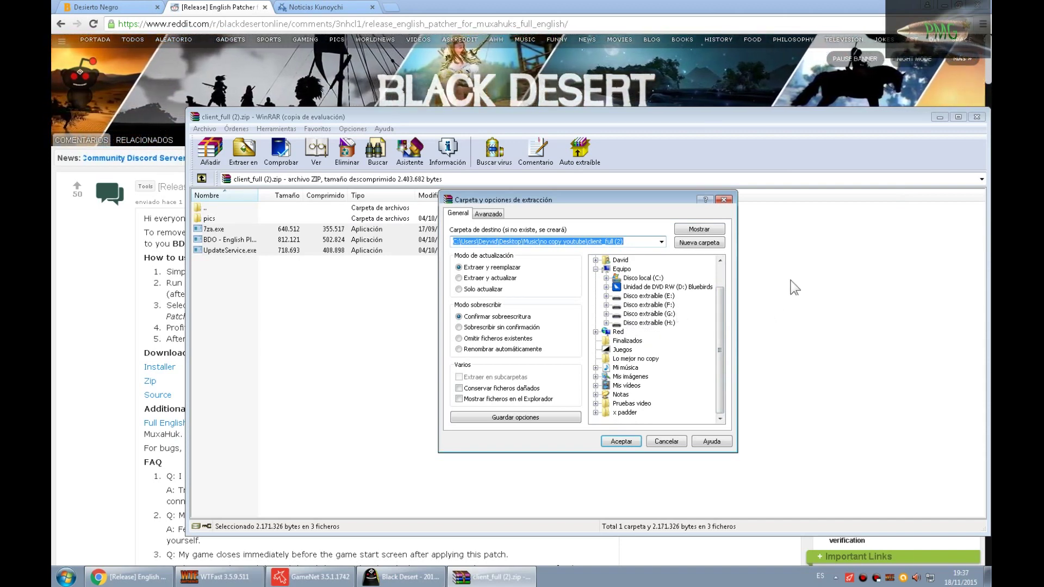
{"action": "left_click", "coordinate": [724, 200]}
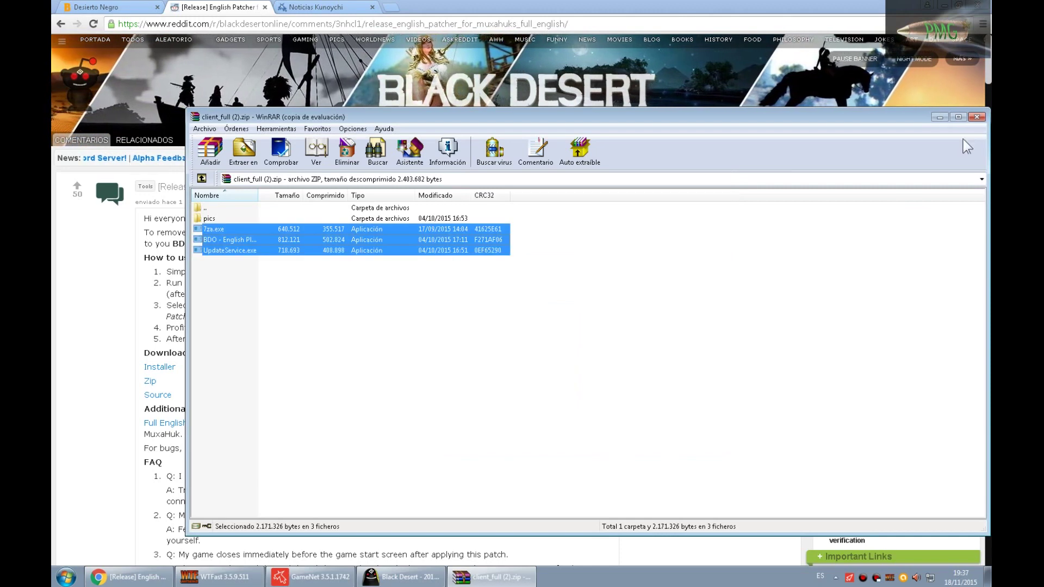
{"action": "left_click", "coordinate": [940, 120]}
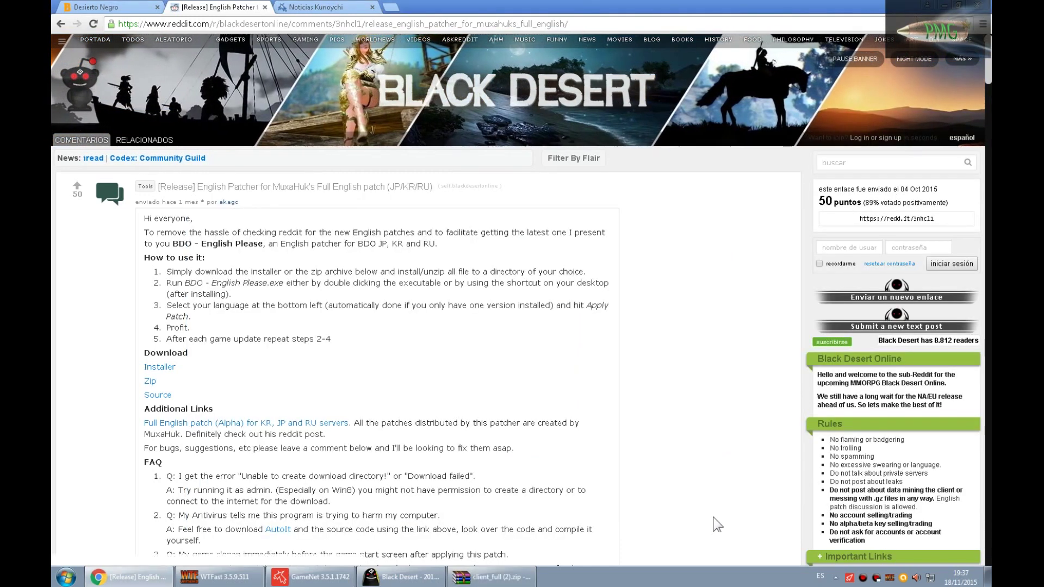
{"action": "left_click", "coordinate": [468, 578]}
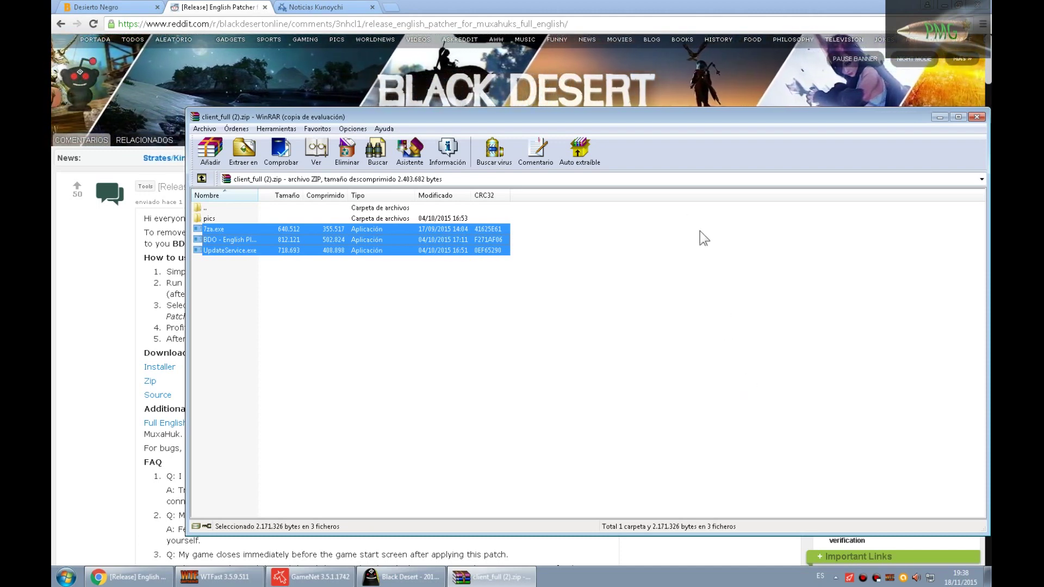
{"action": "left_click", "coordinate": [939, 117]}
{"action": "left_click", "coordinate": [455, 578]}
- Minimise the browser and the archive, and open the live folder from its desktop shortcut in a maximised window
{"action": "left_click", "coordinate": [946, 6]}
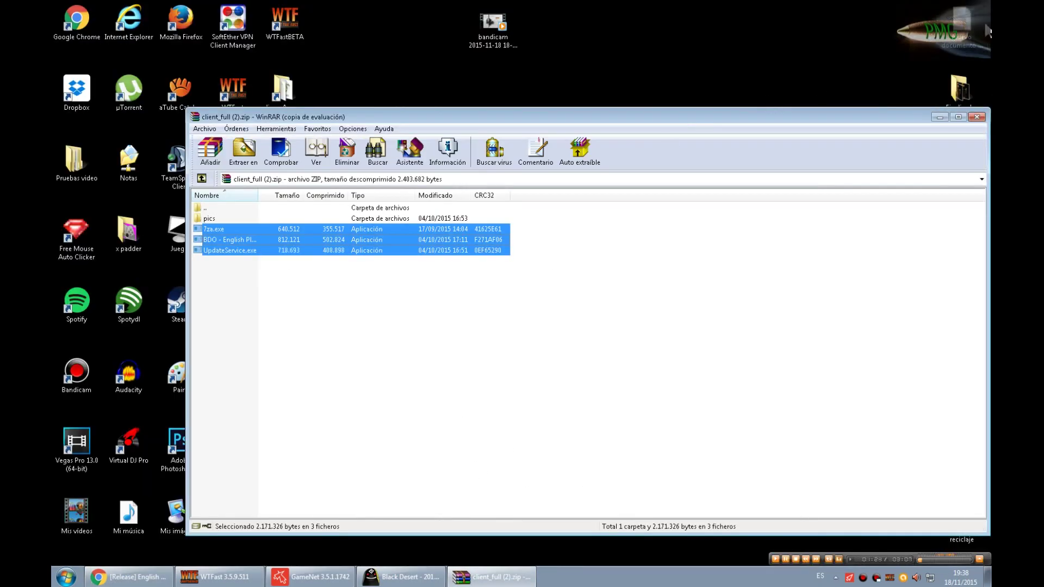
{"action": "left_click", "coordinate": [932, 117]}
{"action": "double_click", "coordinate": [292, 90]}
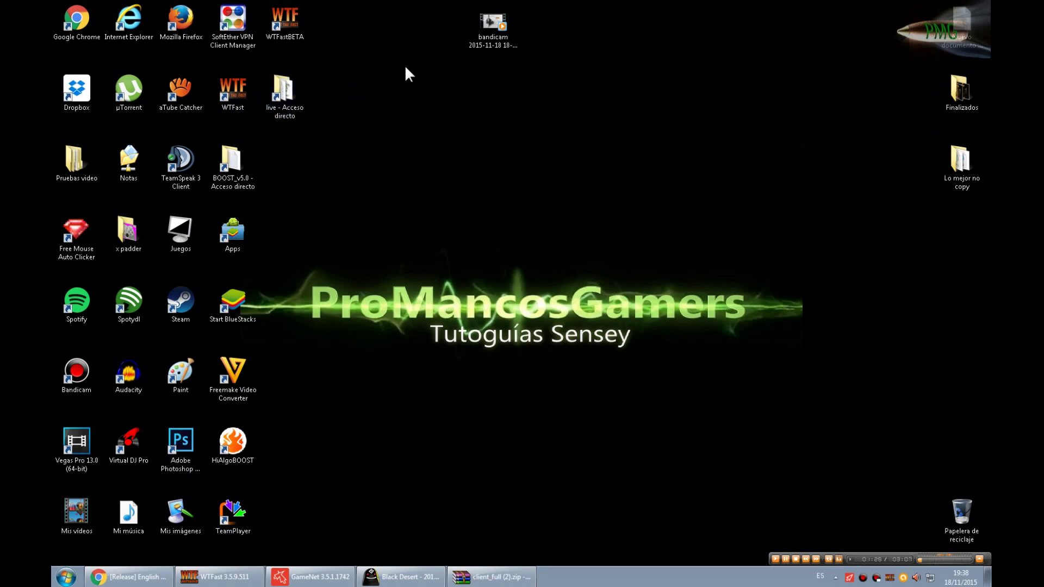
{"action": "left_click", "coordinate": [856, 81]}
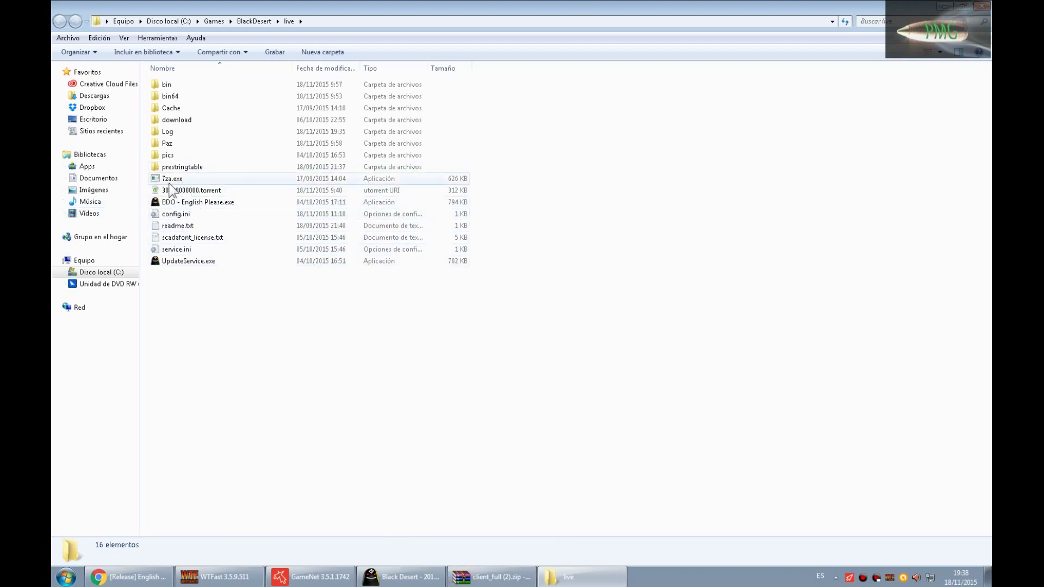
- Compare the files in the patcher archive with those in the live folder, then minimise both windows
{"action": "left_click", "coordinate": [491, 576]}
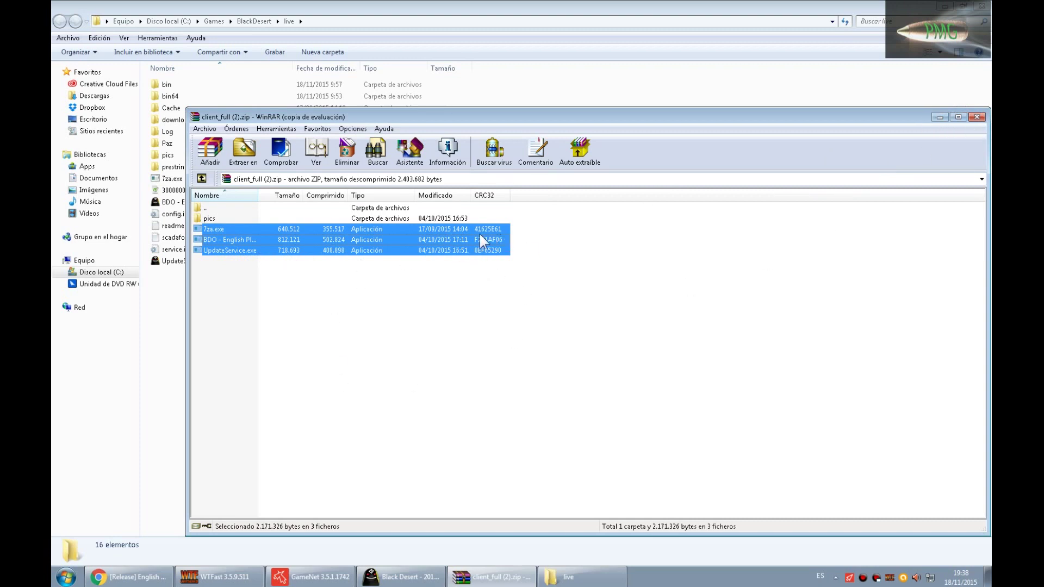
{"action": "left_click", "coordinate": [939, 117]}
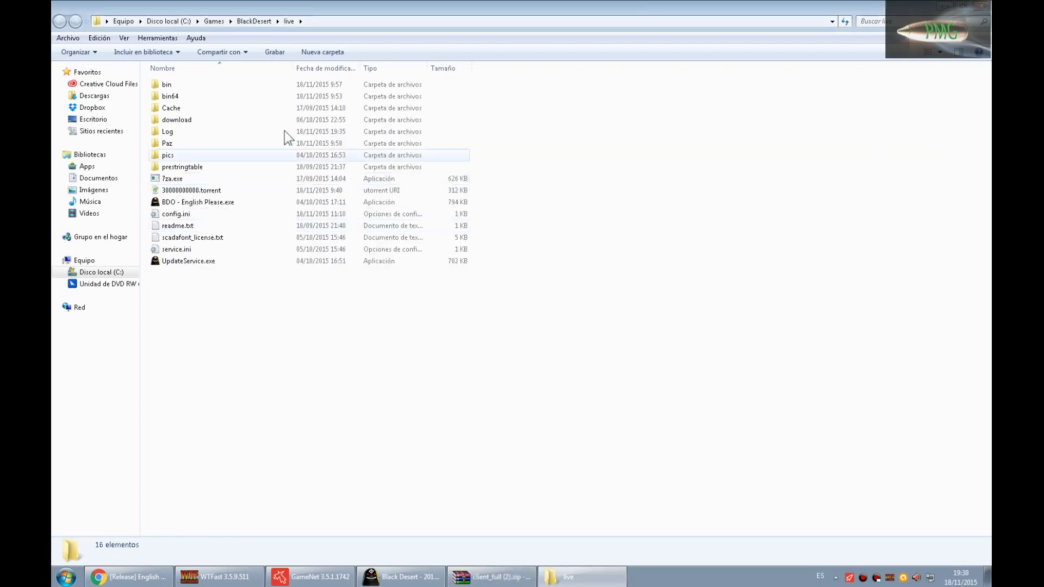
{"action": "left_click", "coordinate": [946, 5]}
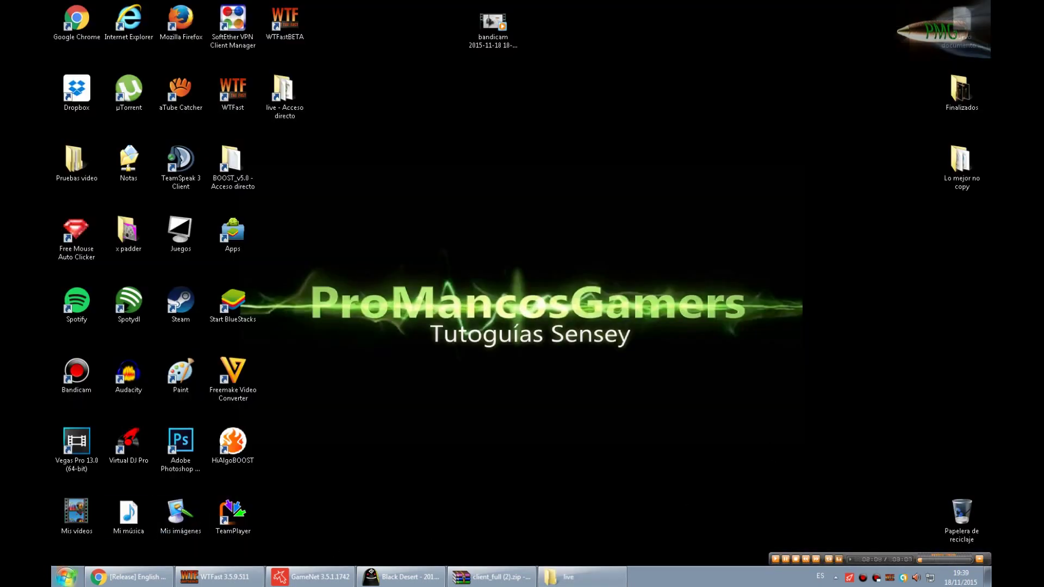
{"action": "left_click", "coordinate": [66, 577]}
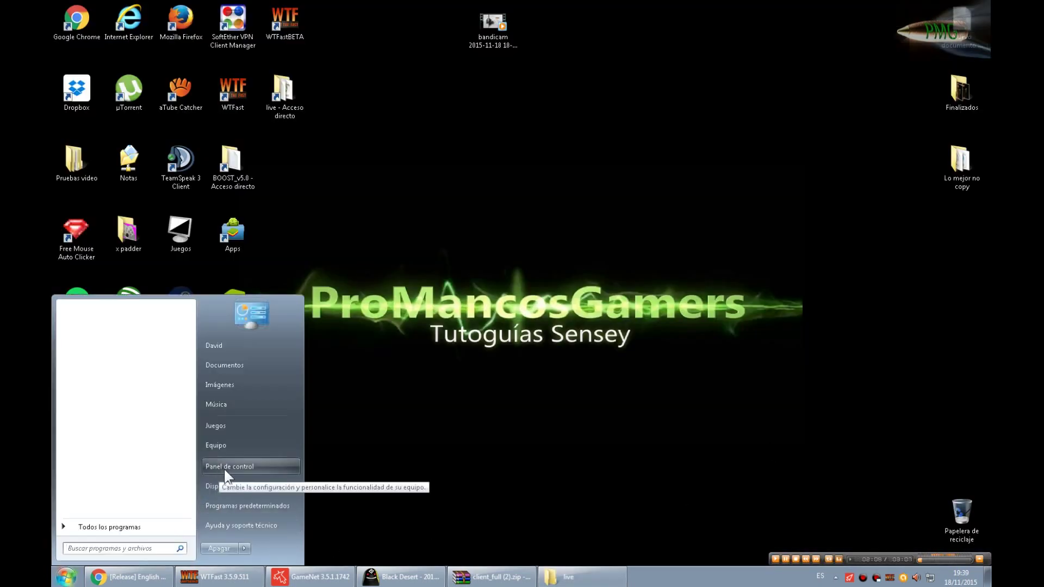
{"action": "left_click", "coordinate": [496, 376]}
{"action": "left_click", "coordinate": [65, 577]}
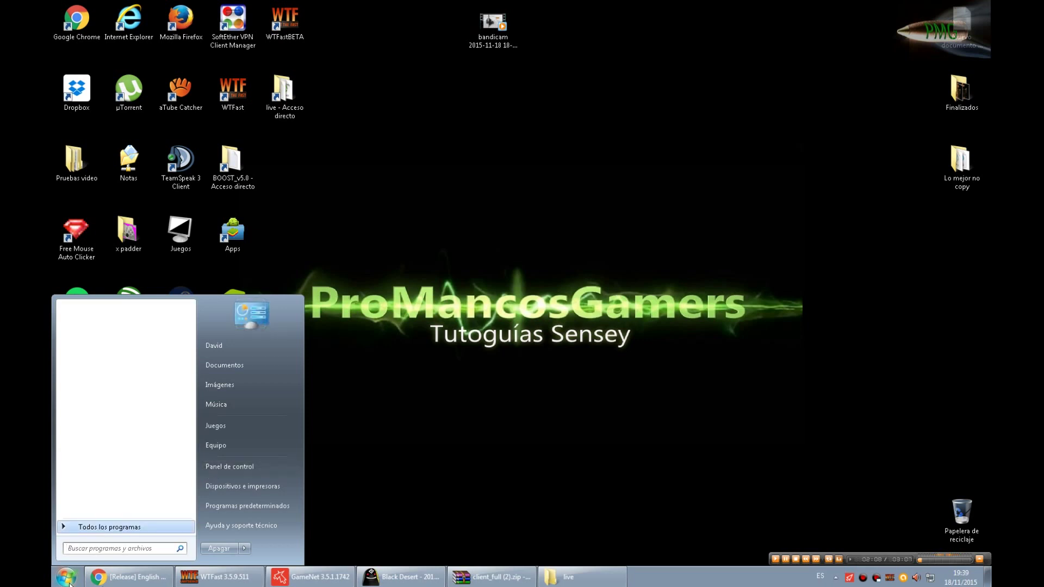
{"action": "left_click", "coordinate": [213, 469]}
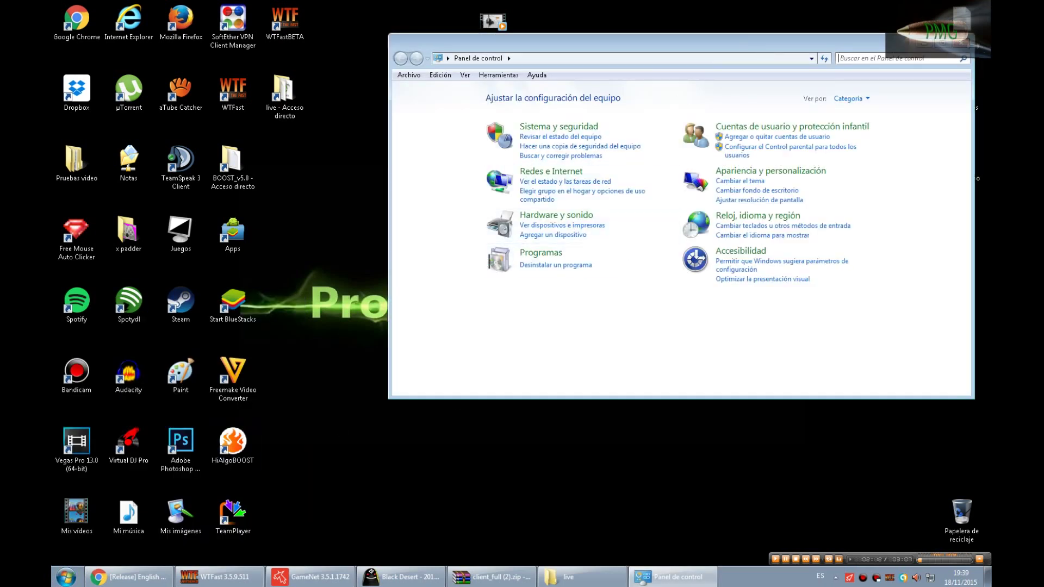
{"action": "left_click", "coordinate": [960, 40]}
- Open the local disk (C:) from the computer's drives and maximise its window
{"action": "left_click", "coordinate": [65, 577]}
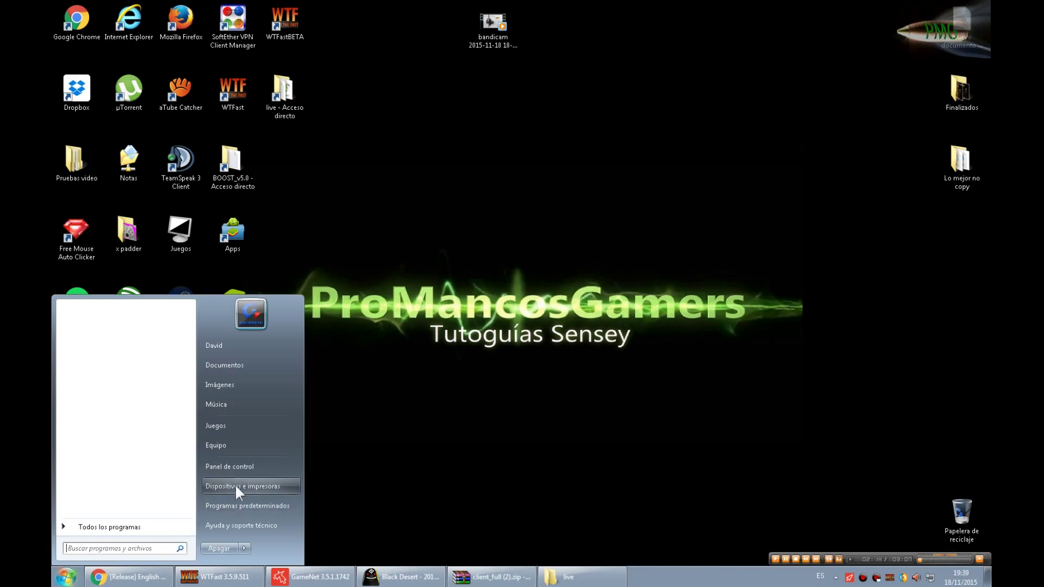
{"action": "left_click", "coordinate": [240, 443]}
{"action": "double_click", "coordinate": [592, 178]}
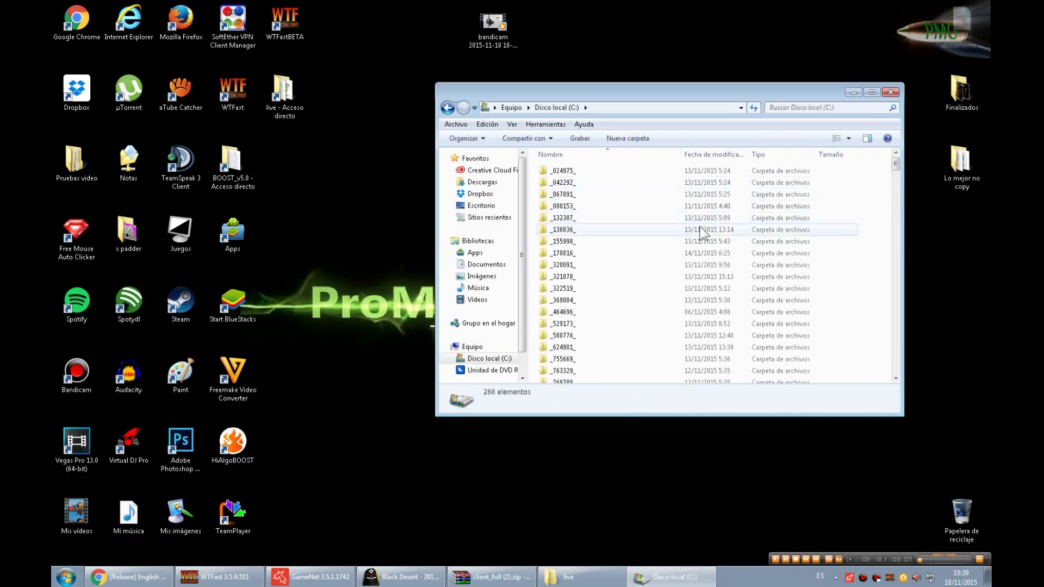
{"action": "left_click", "coordinate": [872, 93]}
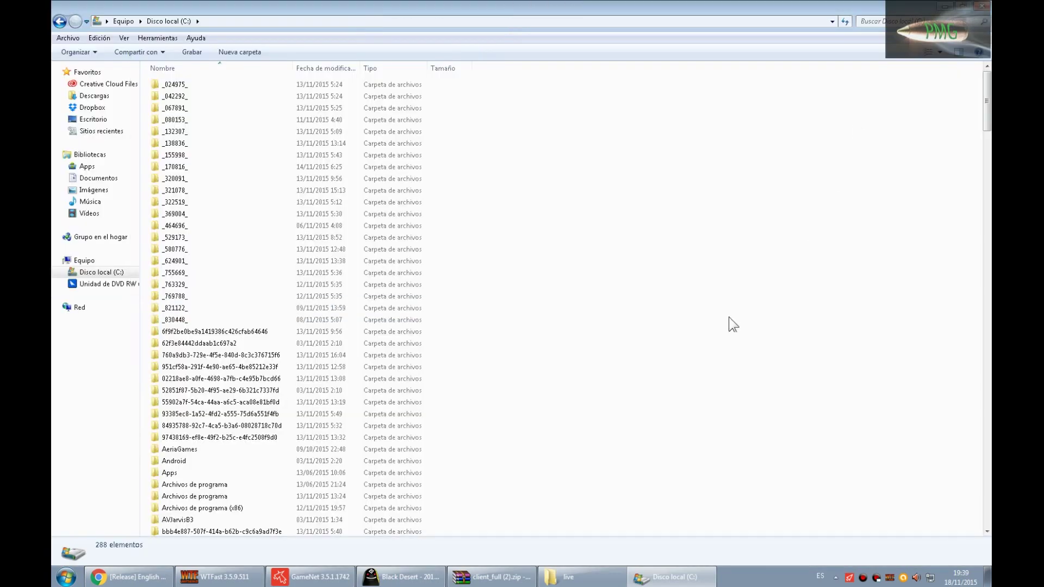
- Go to the Games > BlackDesert > live folder on the disk and close the client_full (2).zip archive
{"action": "scroll", "coordinate": [513, 314], "scroll_direction": "down", "scroll_amount": 4}
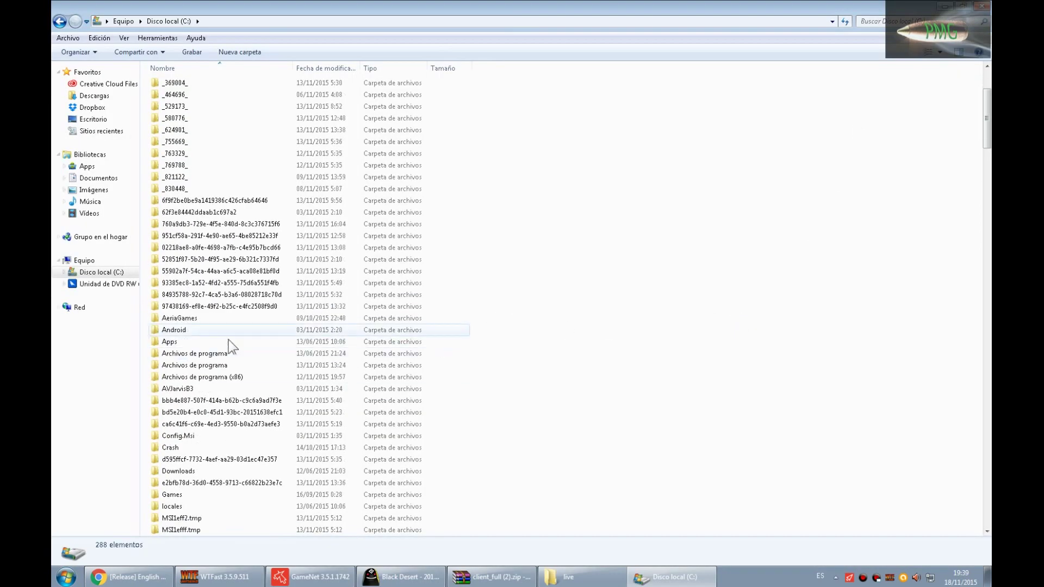
{"action": "scroll", "coordinate": [185, 396], "scroll_direction": "down", "scroll_amount": 3}
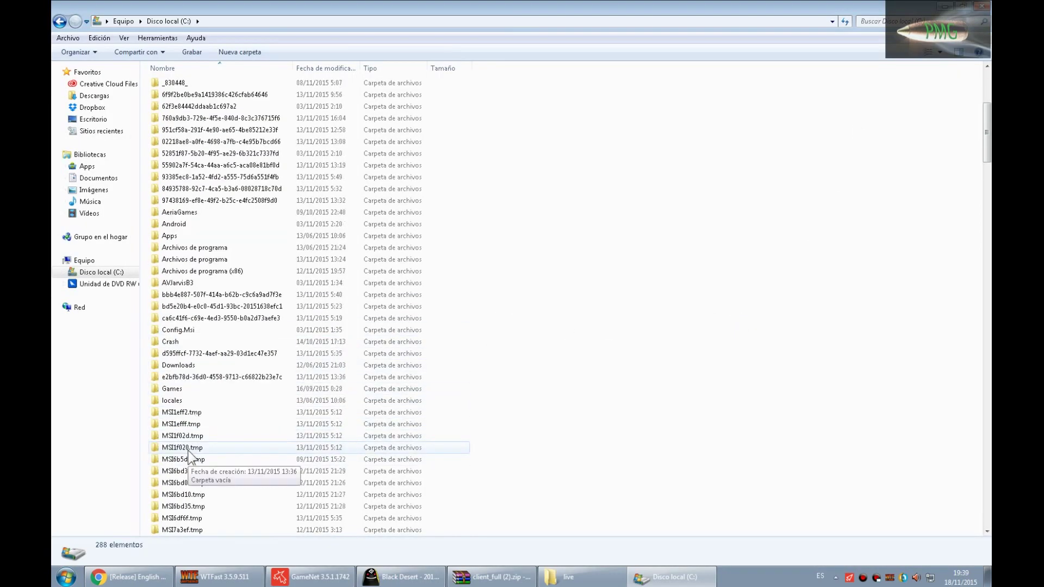
{"action": "left_click", "coordinate": [182, 389]}
{"action": "double_click", "coordinate": [181, 391]}
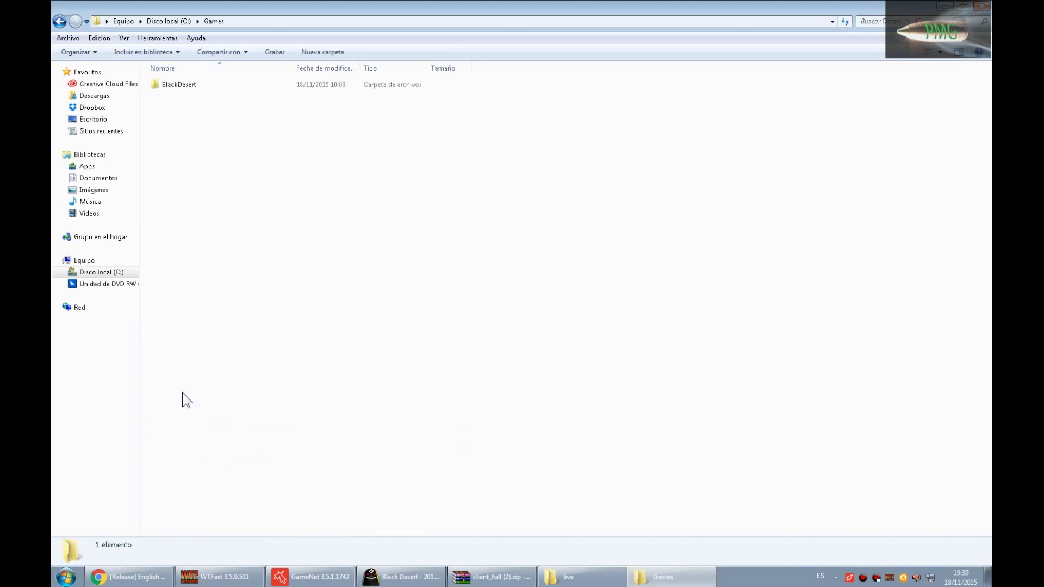
{"action": "double_click", "coordinate": [184, 85]}
{"action": "left_click", "coordinate": [184, 86]}
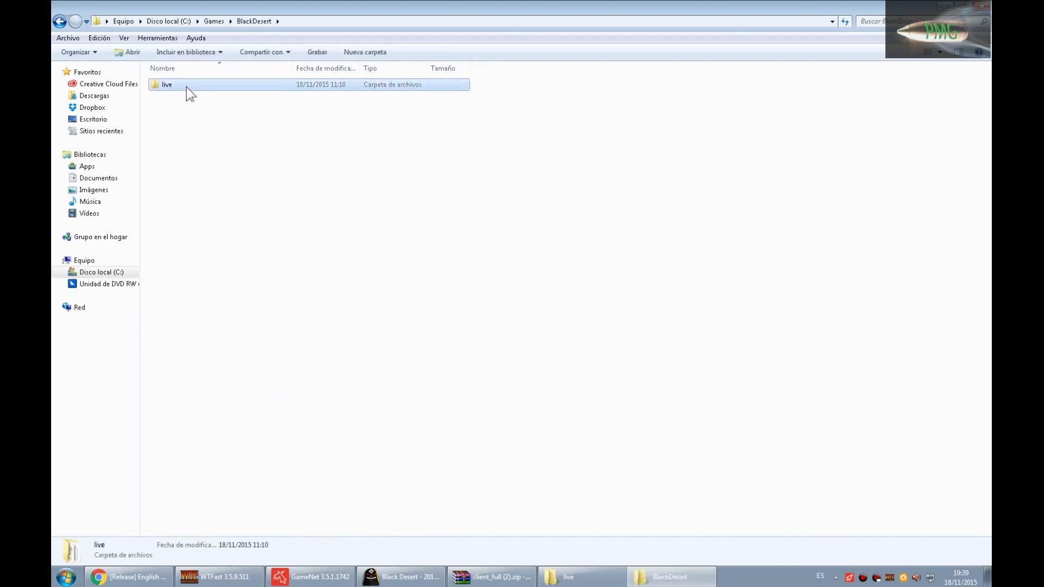
{"action": "double_click", "coordinate": [186, 86]}
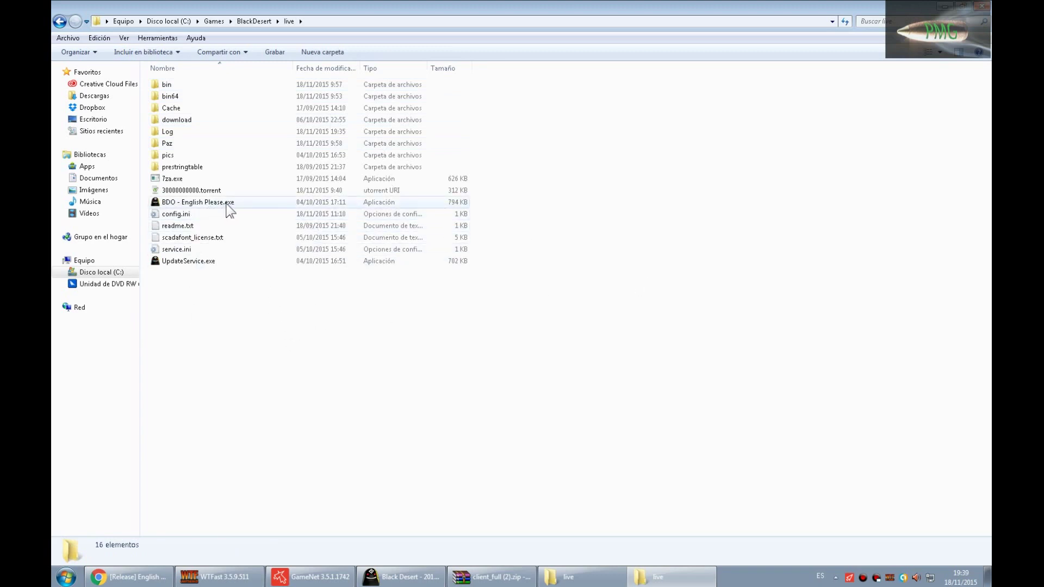
{"action": "left_click", "coordinate": [491, 577]}
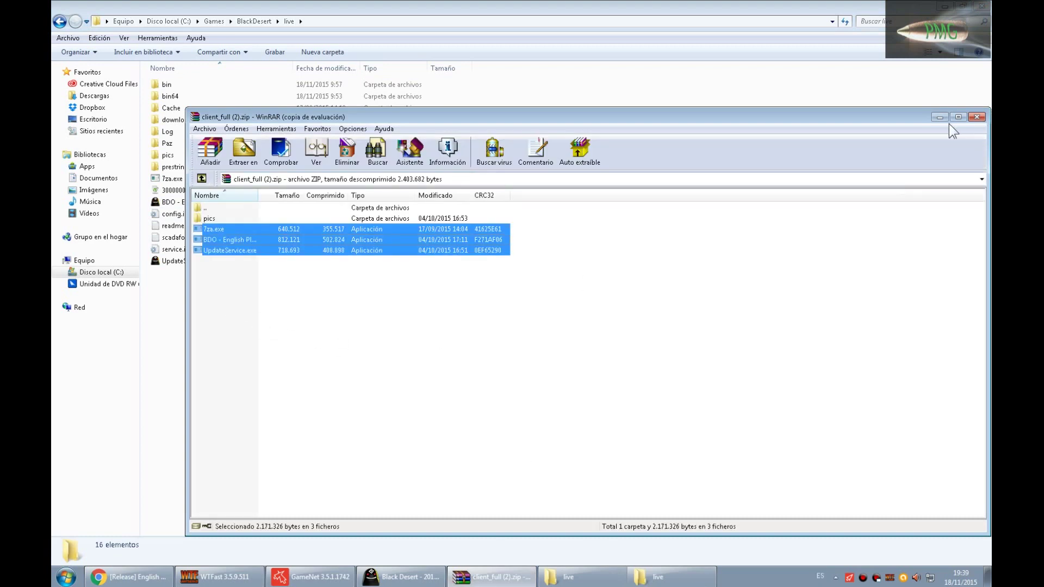
{"action": "left_click", "coordinate": [975, 118]}
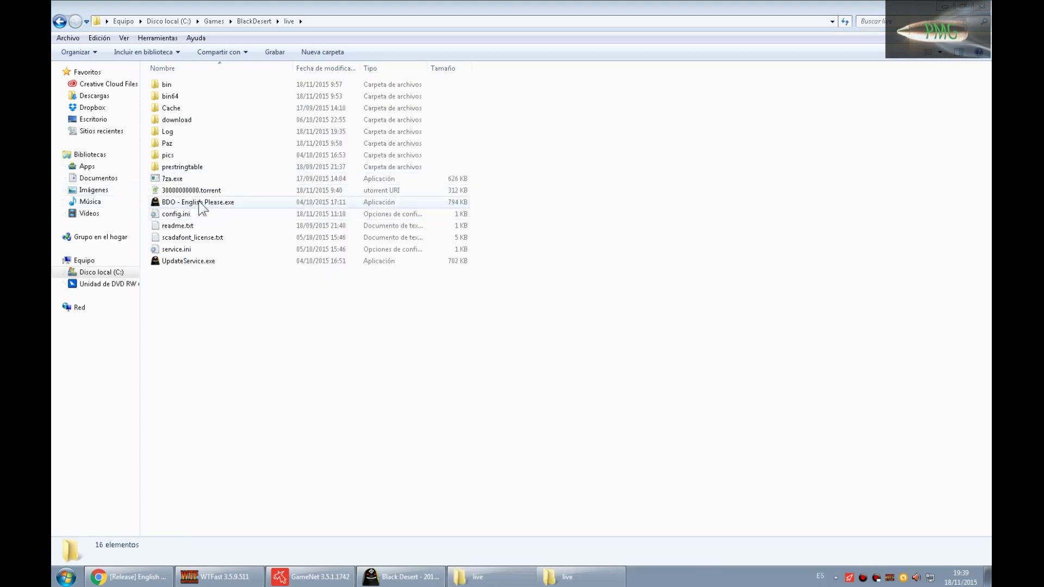
- Launch BDO - English Please.exe from the live folder and select the RU version
{"action": "left_click", "coordinate": [229, 204]}
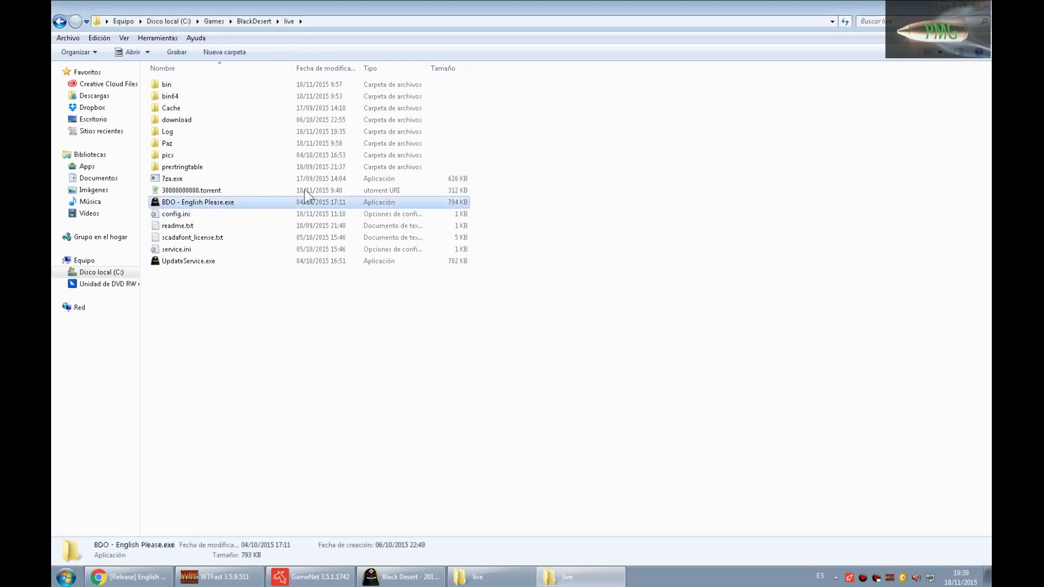
{"action": "double_click", "coordinate": [251, 204]}
{"action": "left_click", "coordinate": [550, 301]}
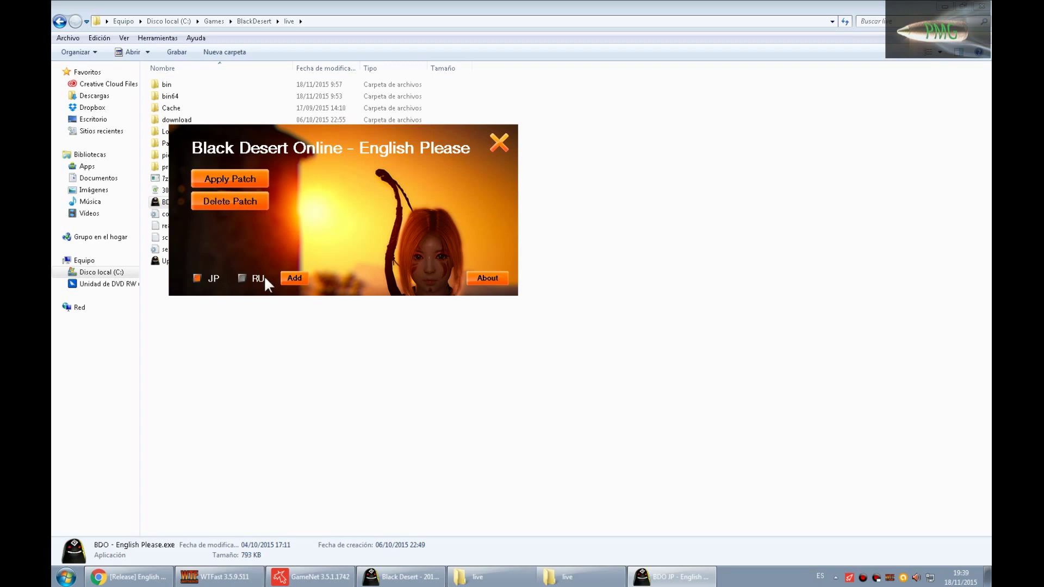
{"action": "left_click", "coordinate": [241, 278]}
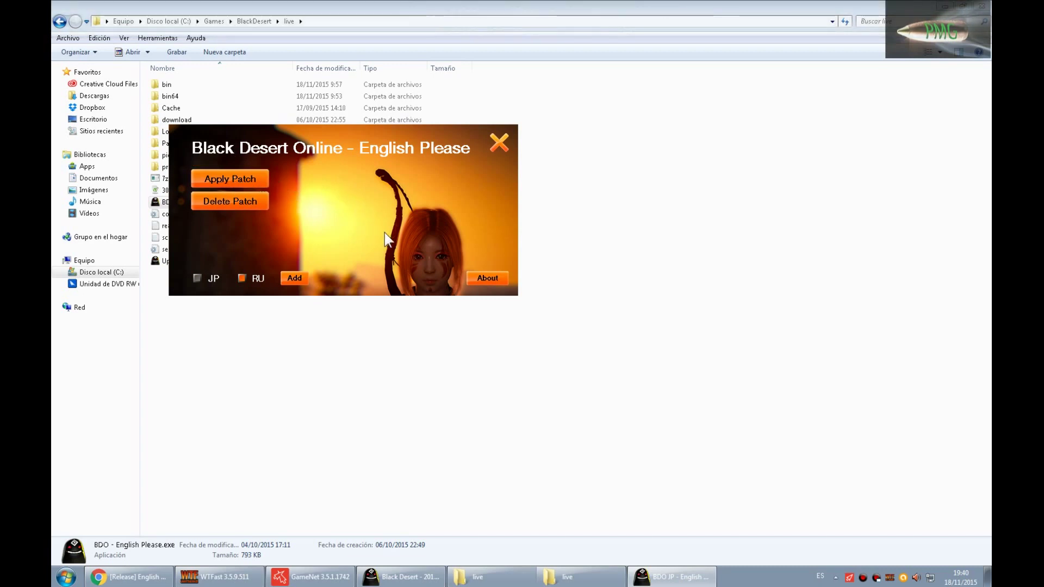
- Bring up the AIMP music player from the notification area and close it
{"action": "left_click", "coordinate": [835, 576]}
{"action": "mouse_move", "coordinate": [815, 528]}
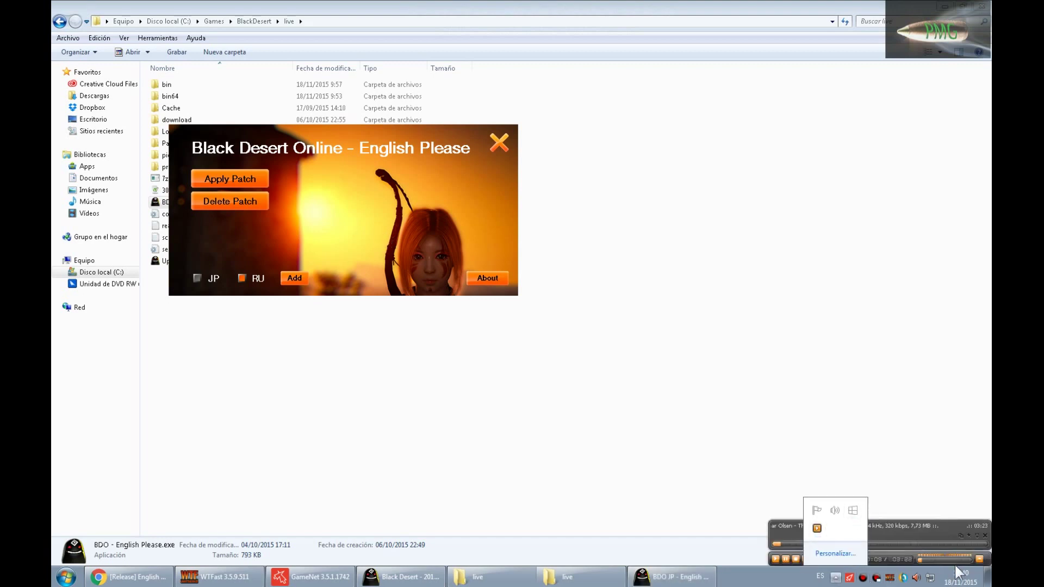
{"action": "left_click", "coordinate": [978, 560]}
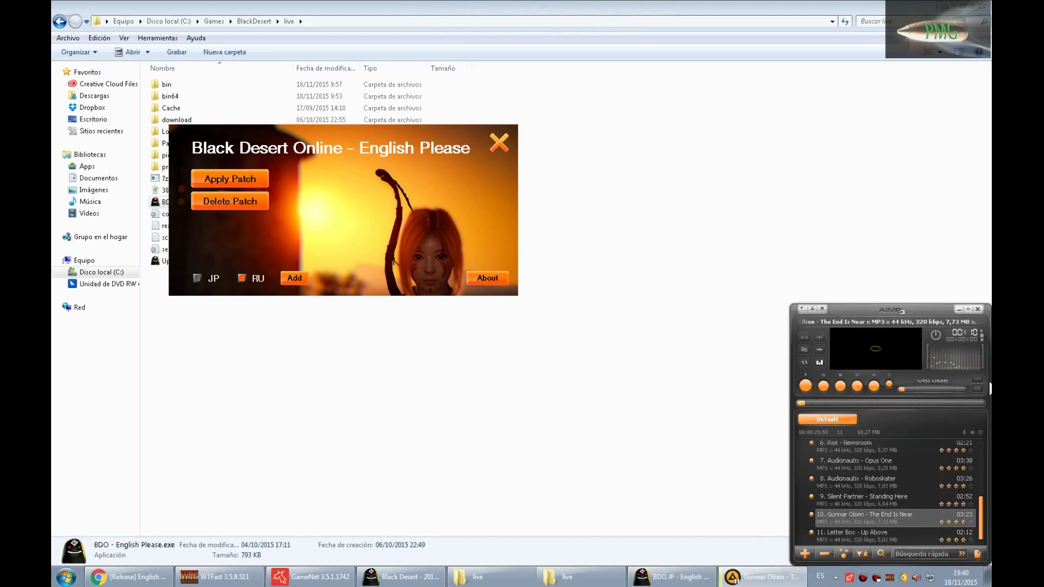
{"action": "left_click", "coordinate": [981, 311]}
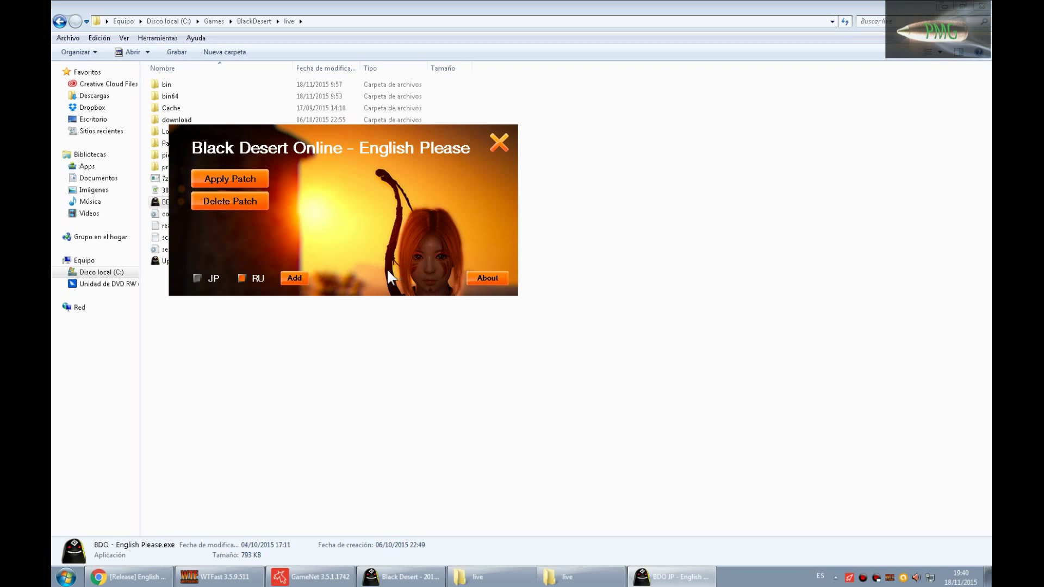
- Close and relaunch the English Please patcher, clear its RU option, and close it again
{"action": "left_click", "coordinate": [499, 144]}
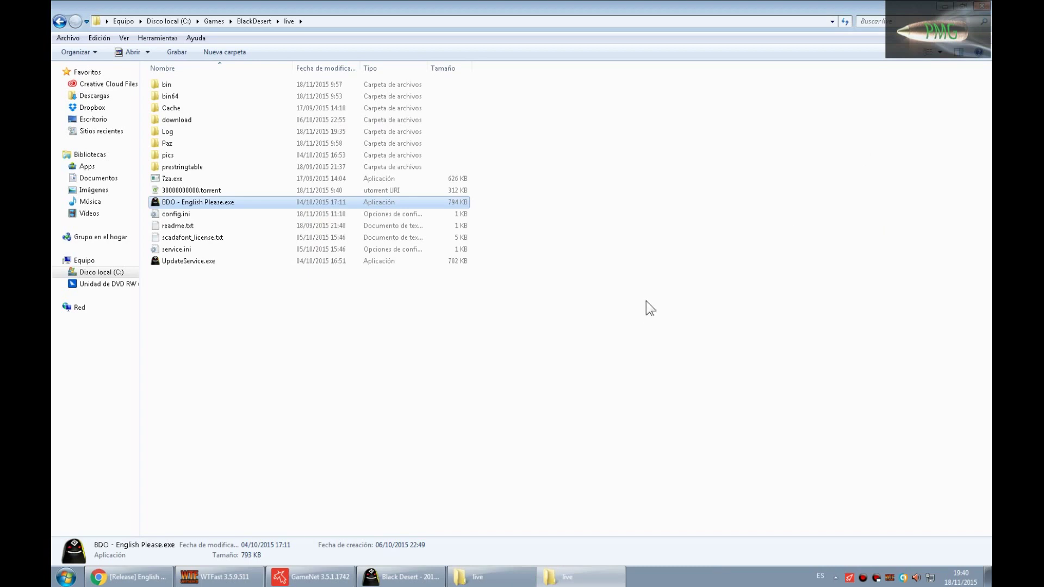
{"action": "double_click", "coordinate": [201, 204]}
{"action": "left_click", "coordinate": [550, 299]}
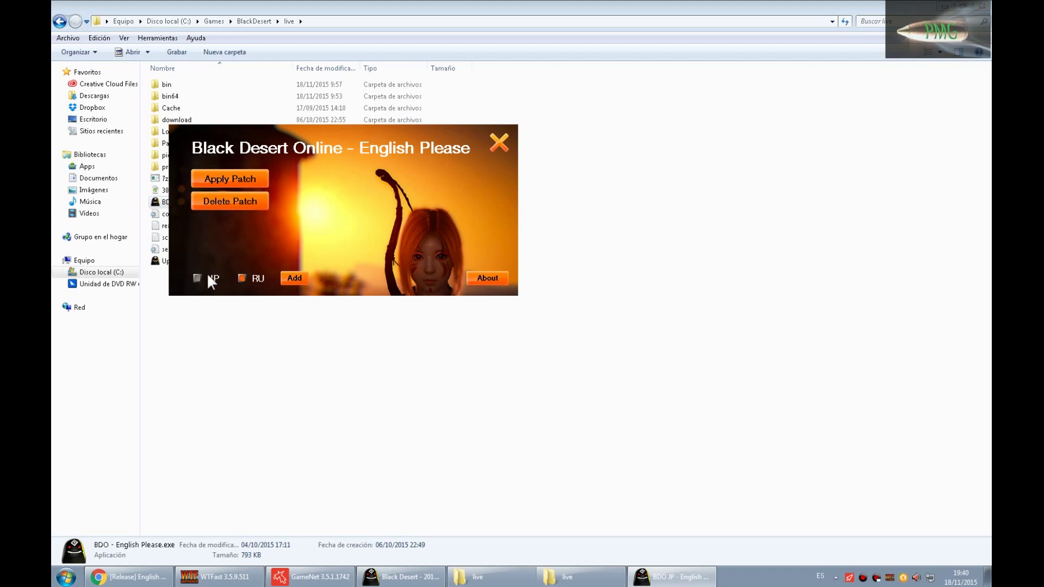
{"action": "left_click", "coordinate": [242, 277]}
{"action": "left_click", "coordinate": [499, 144]}
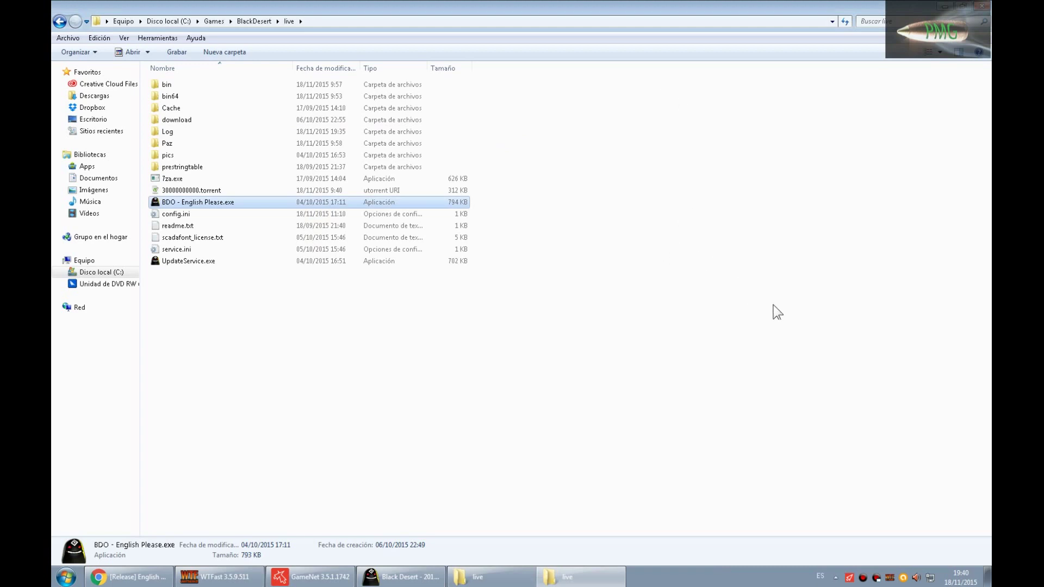
- Minimise the live folder, check the Black Desert title screen, and return to the desktop
{"action": "left_click", "coordinate": [945, 6]}
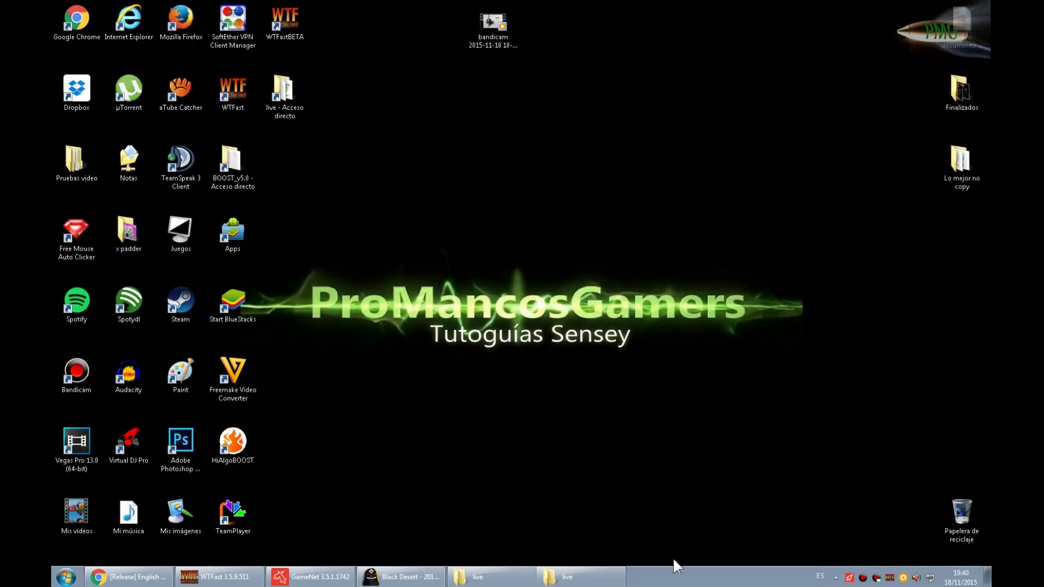
{"action": "left_click", "coordinate": [400, 576]}
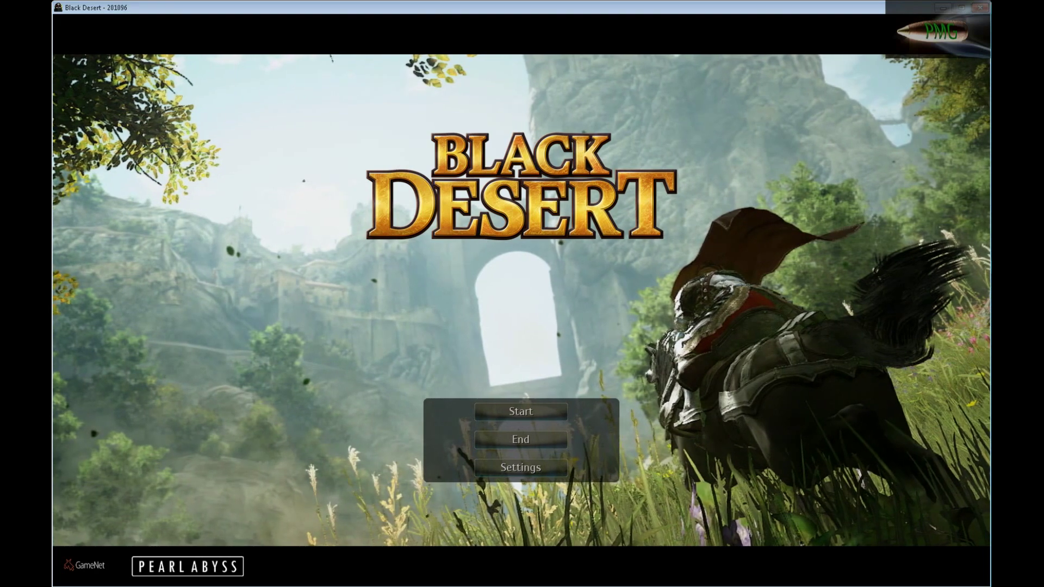
{"action": "key", "text": "super+d"}
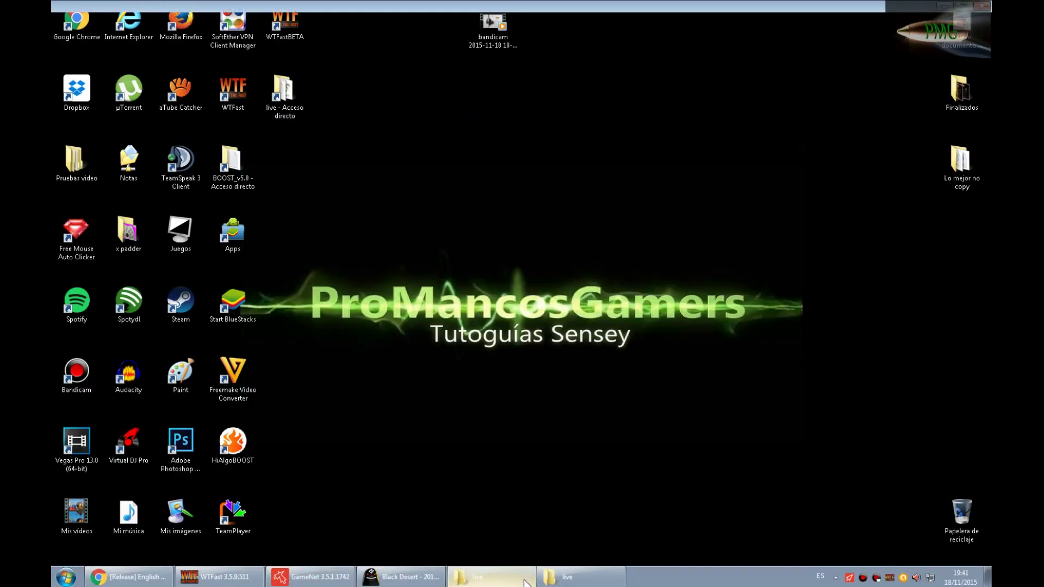
- Run BDO - English Please.exe from the other live folder window to review its patch options, then close the patcher and the folder
{"action": "left_click", "coordinate": [489, 576]}
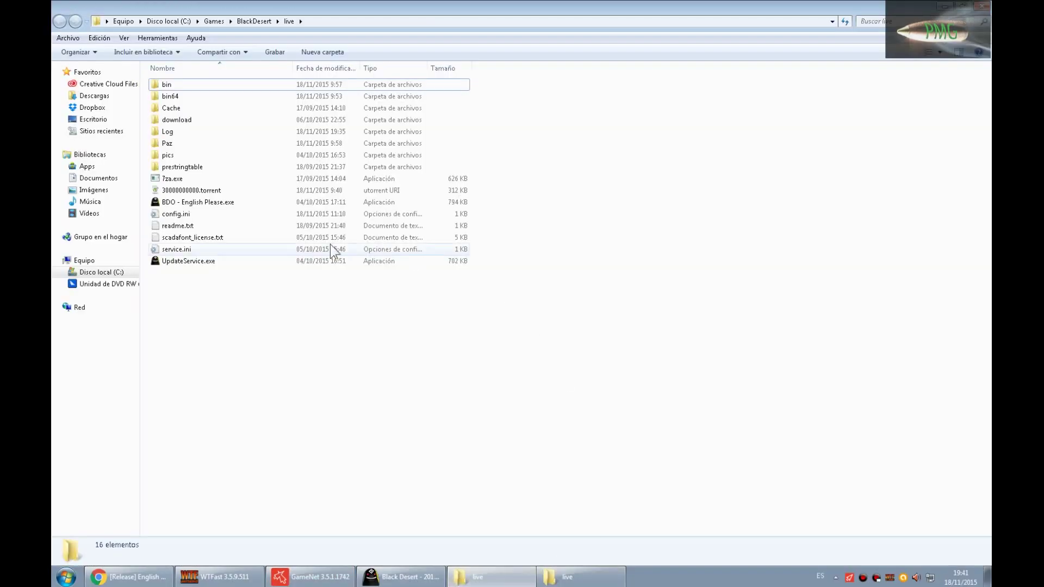
{"action": "double_click", "coordinate": [210, 203]}
{"action": "left_click", "coordinate": [545, 300]}
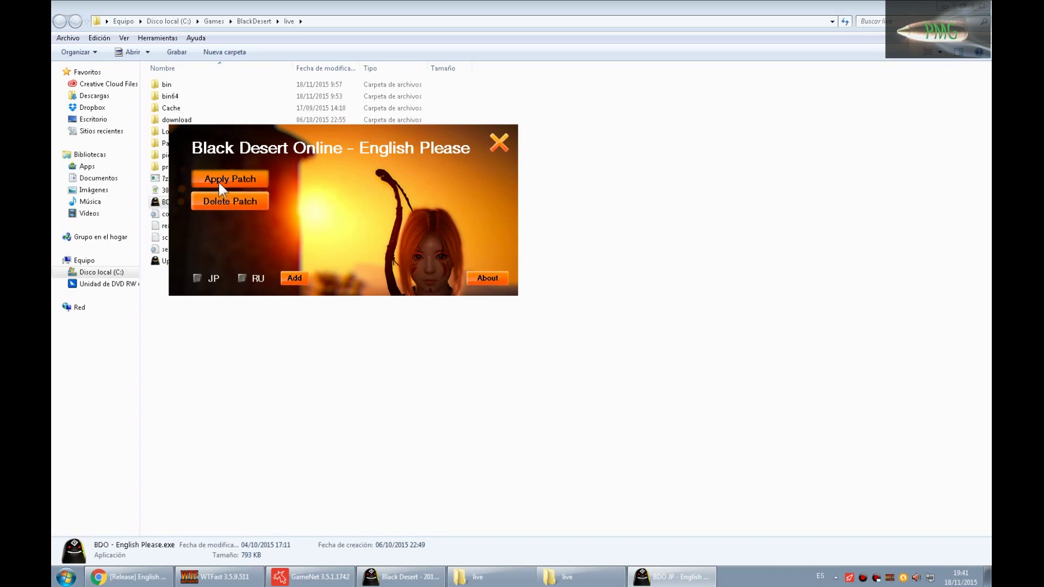
{"action": "left_click", "coordinate": [499, 144]}
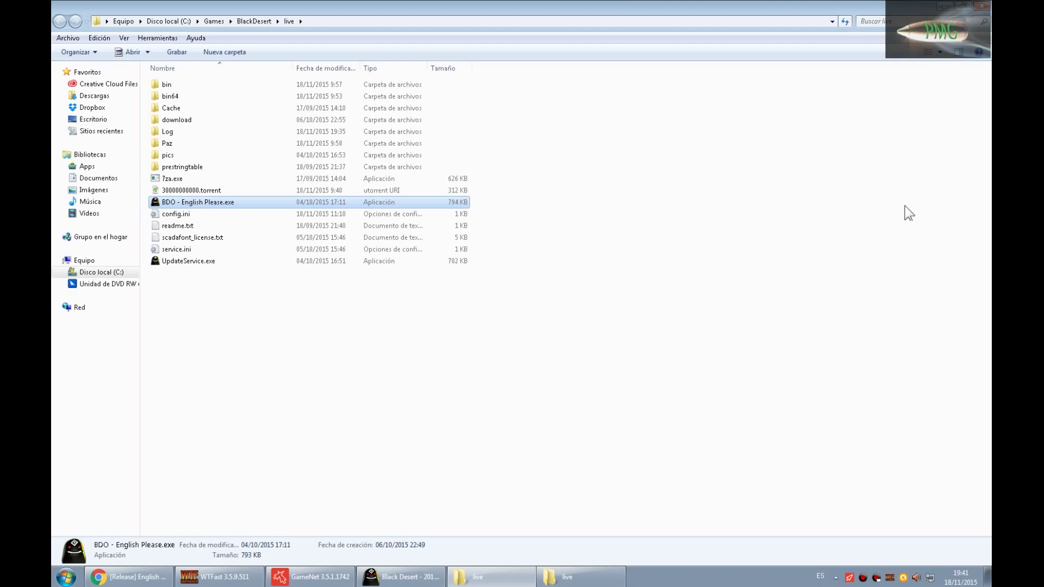
{"action": "left_click", "coordinate": [986, 8]}
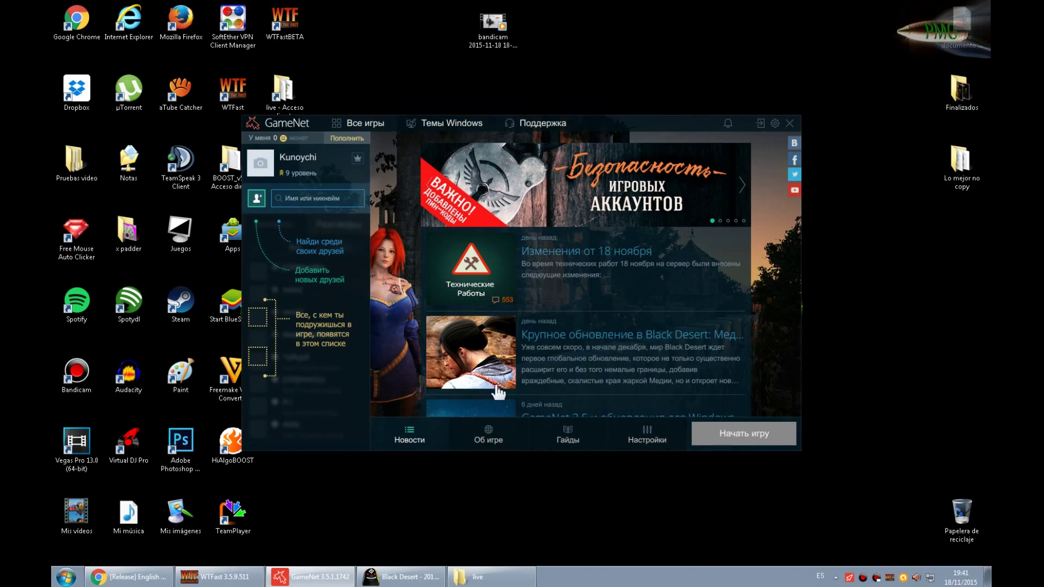
- Switch to Black Desert, start the game from the title screen, and confirm the secondary password
{"action": "left_click", "coordinate": [401, 576]}
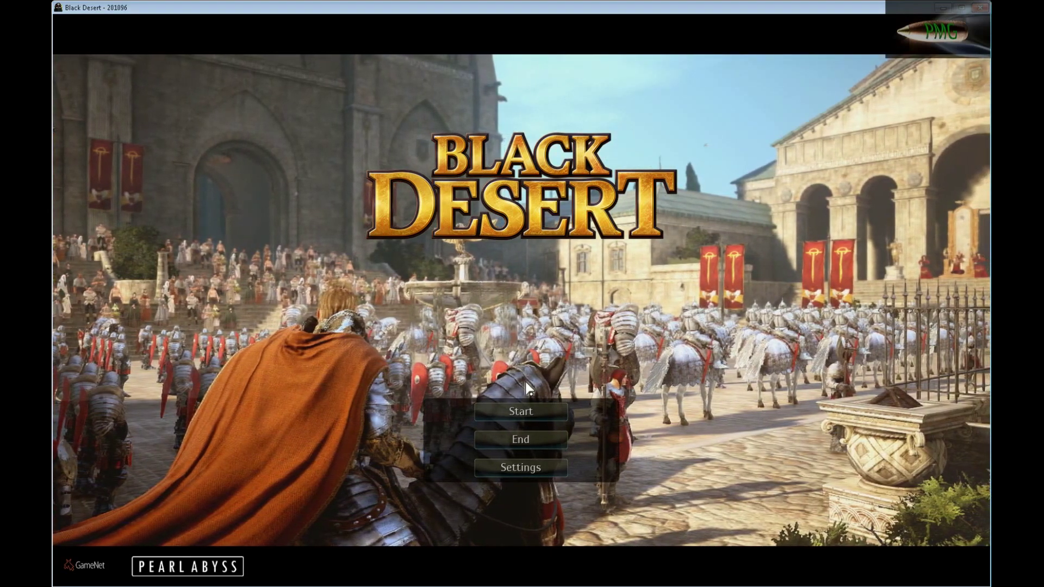
{"action": "left_click", "coordinate": [555, 417]}
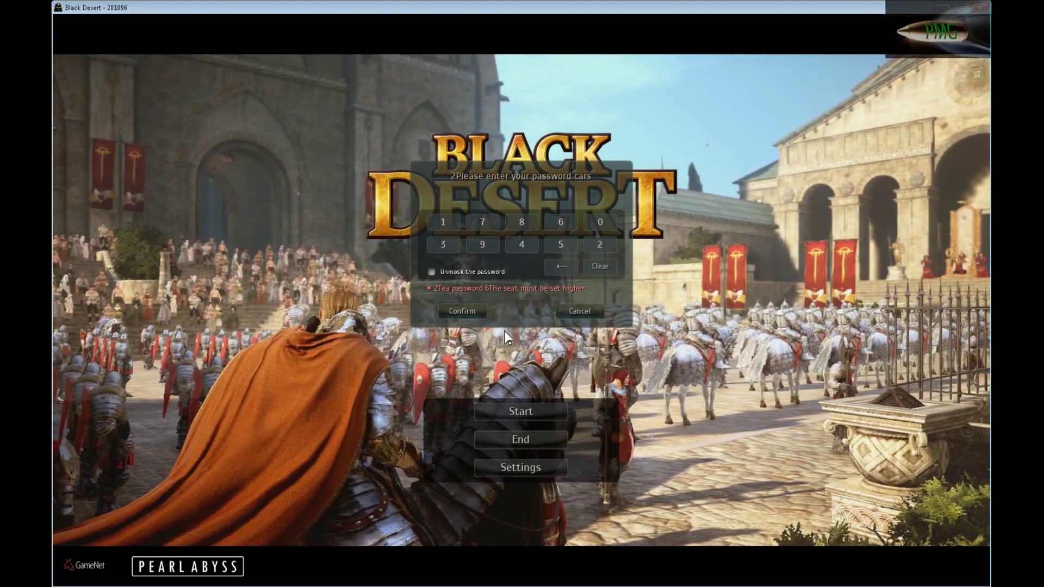
{"action": "key", "text": "Return"}
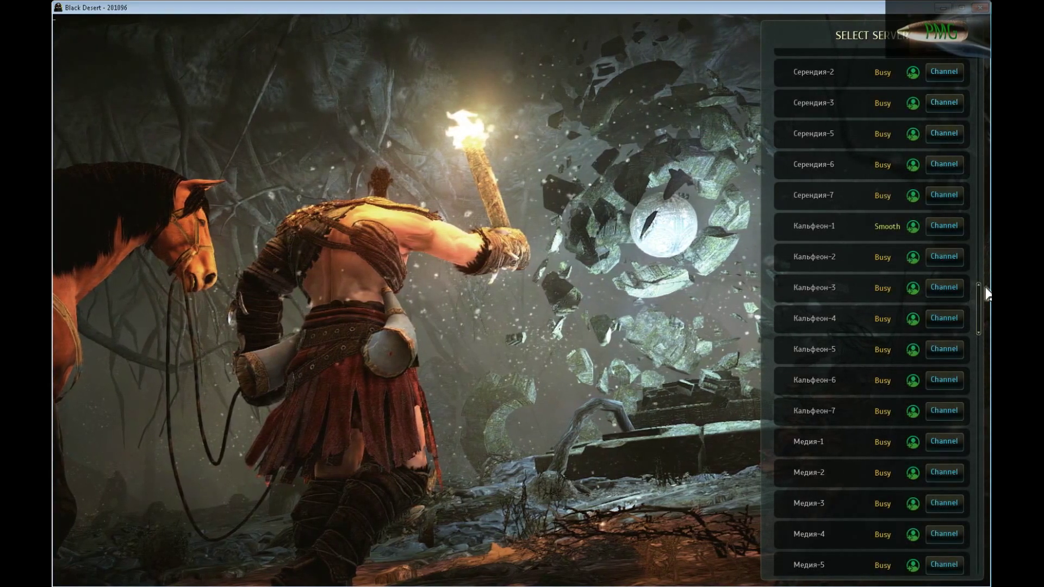
- Join the Баленос-4 channel of the Эллиан server
{"action": "scroll", "coordinate": [973, 109], "scroll_direction": "up", "scroll_amount": 1}
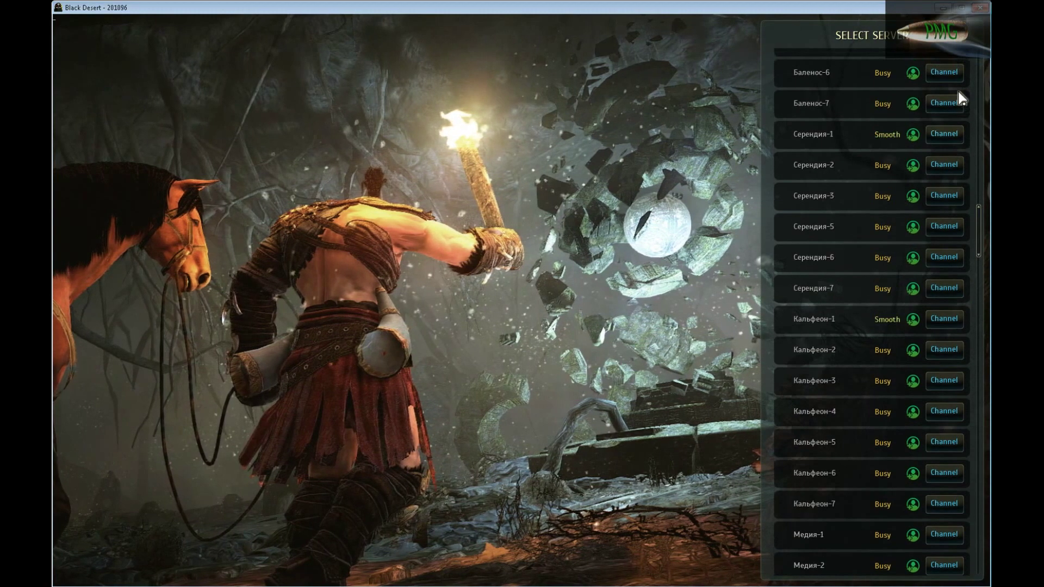
{"action": "scroll", "coordinate": [958, 91], "scroll_direction": "up", "scroll_amount": 5}
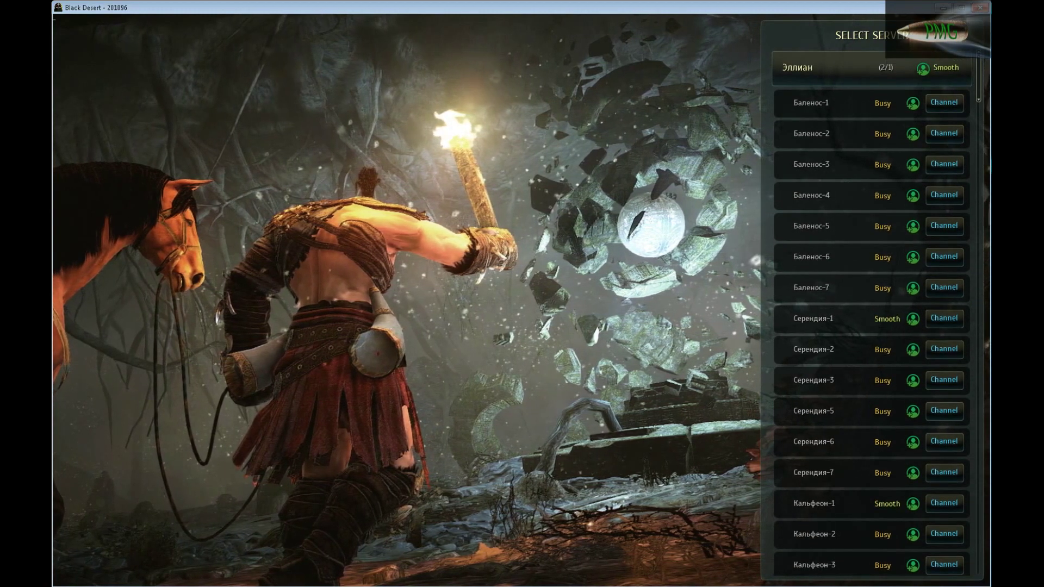
{"action": "left_click", "coordinate": [949, 196]}
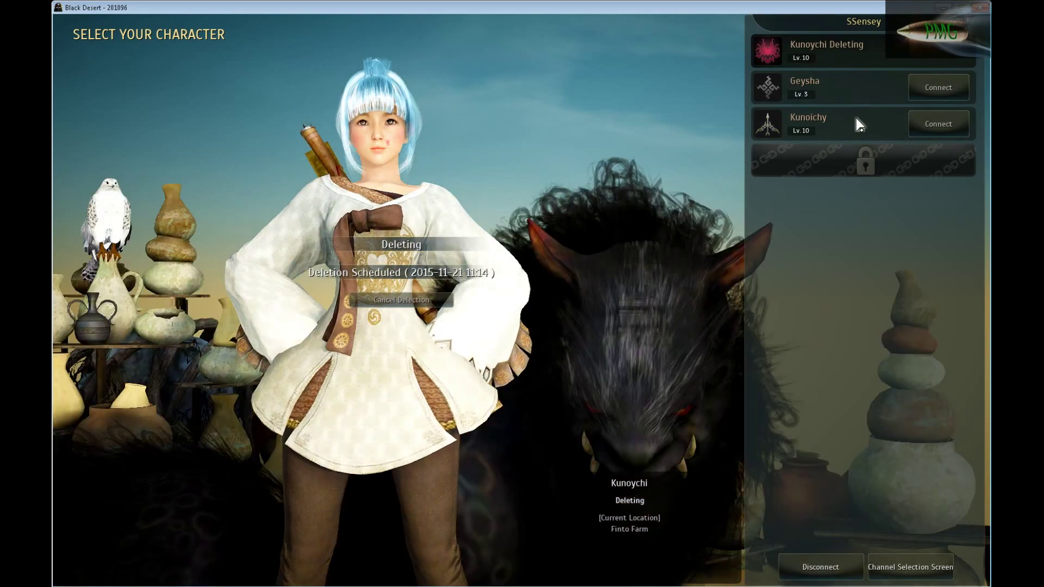
- Preview the characters Kunoichy, Geysha and Kunoychi on the character selection screen
{"action": "left_click", "coordinate": [857, 123]}
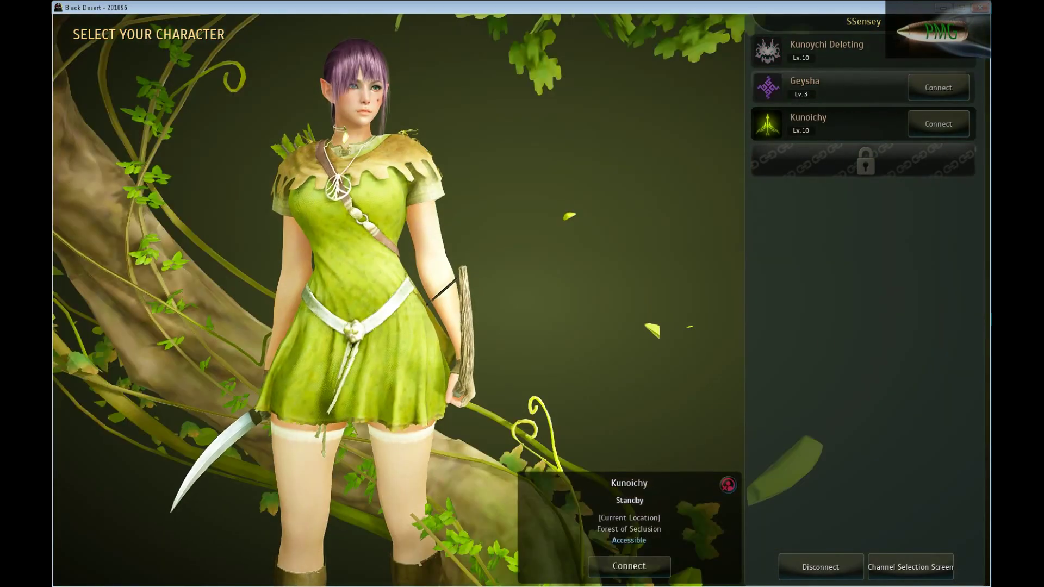
{"action": "left_click", "coordinate": [832, 128]}
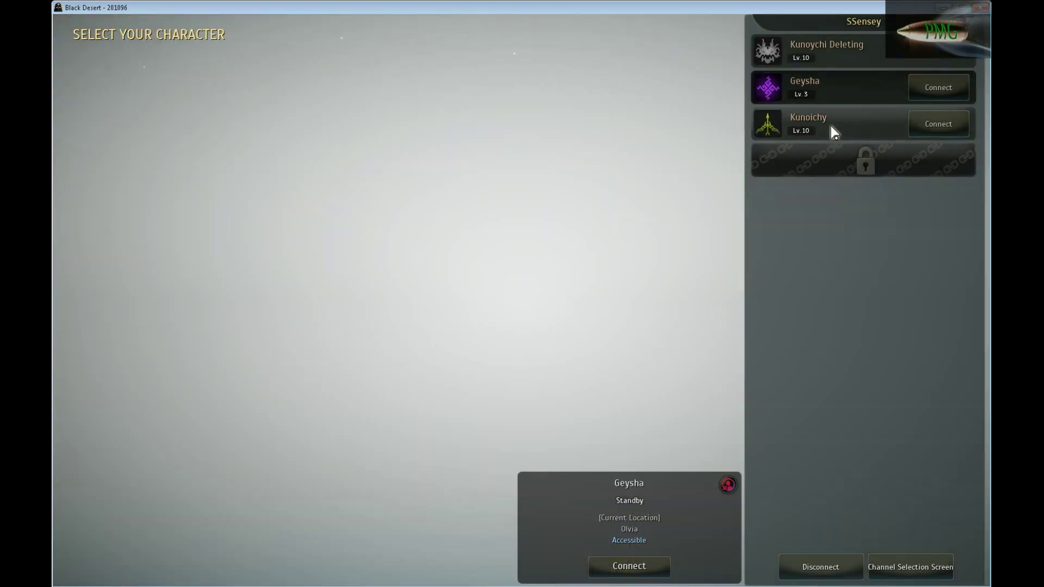
{"action": "left_click", "coordinate": [840, 45]}
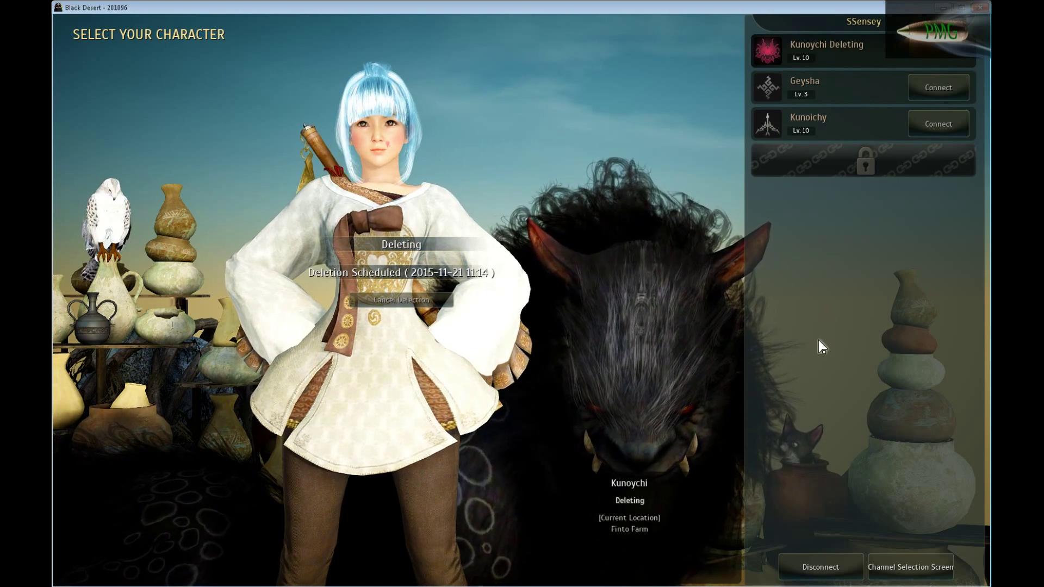
{"action": "key", "text": "super"}
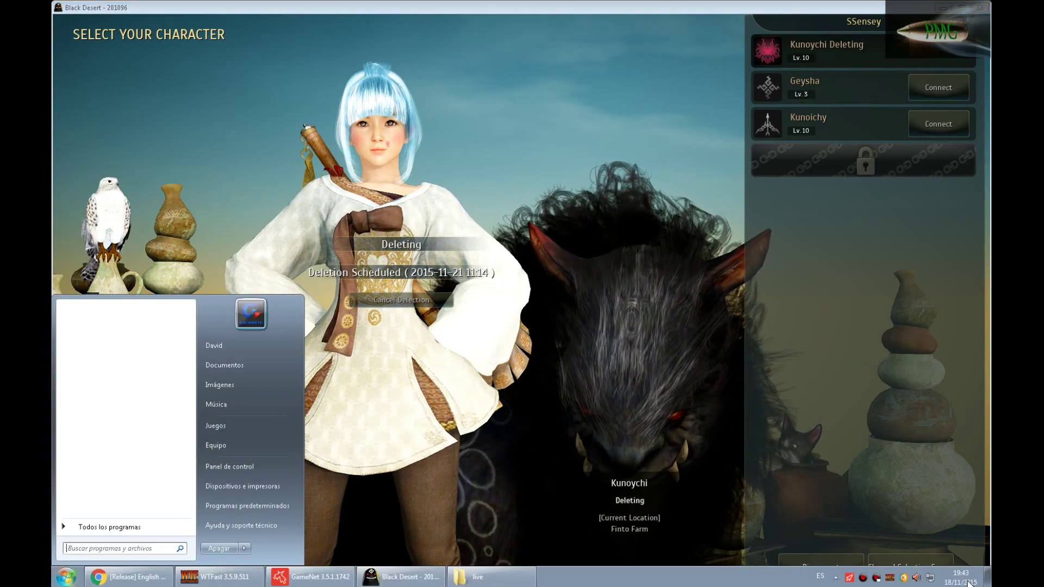
{"action": "left_click", "coordinate": [630, 243]}
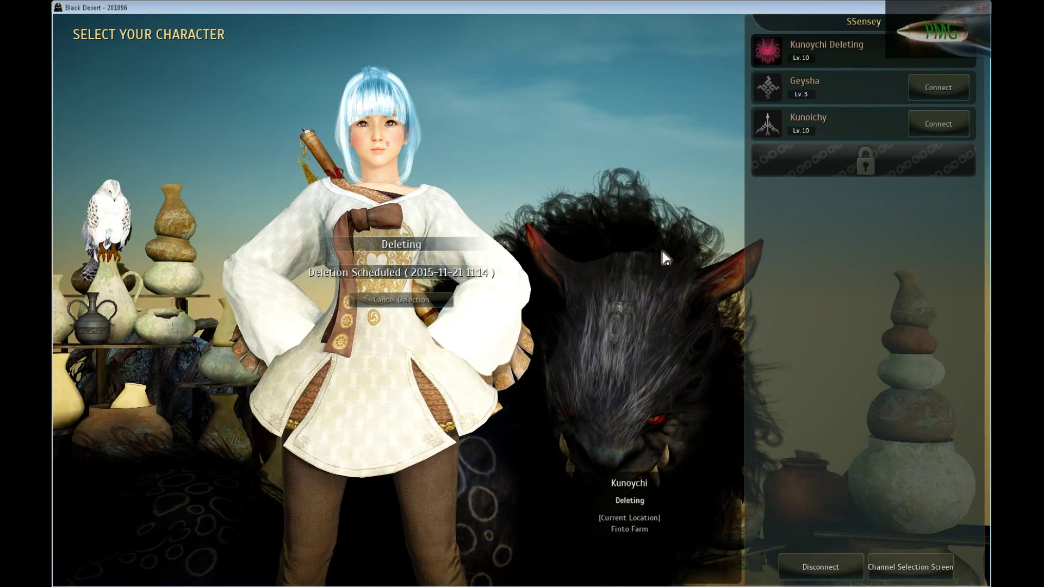